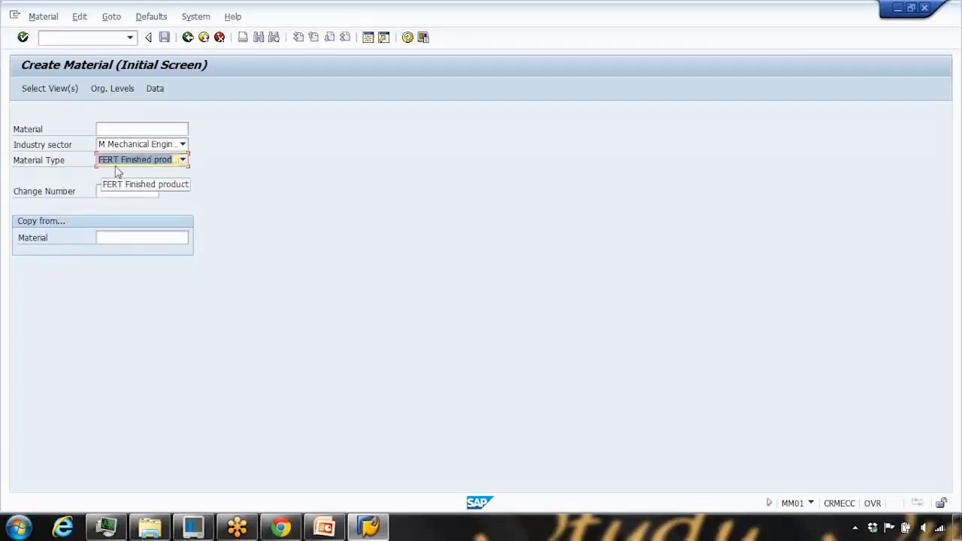
- Open the Material Type list on Create Material to choose FERT Finished product
click(124, 162)
- Leave material creation with /nspro and open the SAP Reference IMG in Customizing
scroll(98, 211, down, 3)
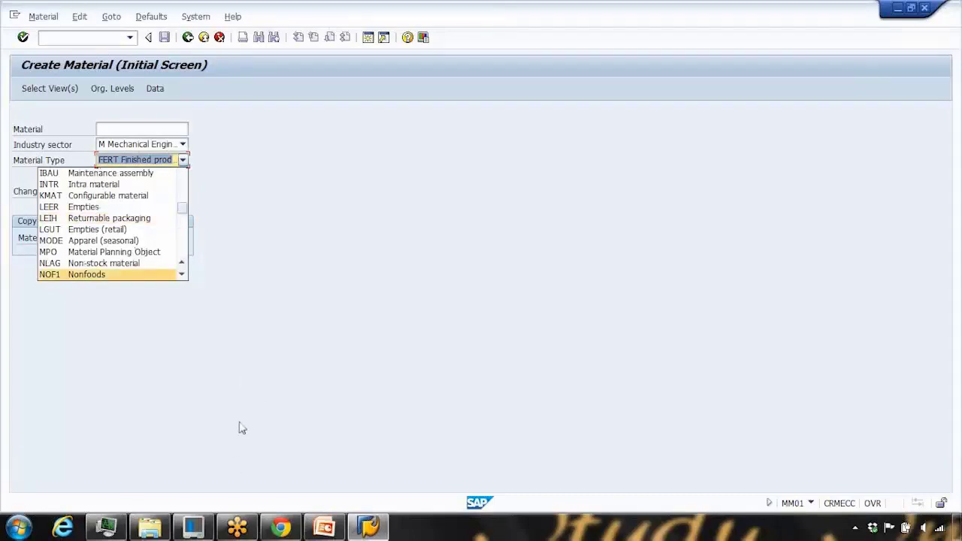
click(323, 526)
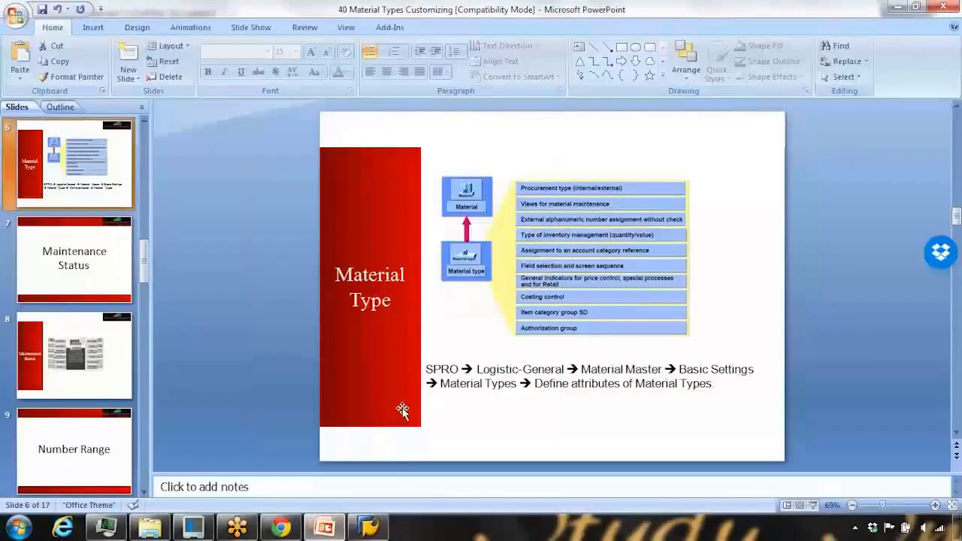
click(368, 526)
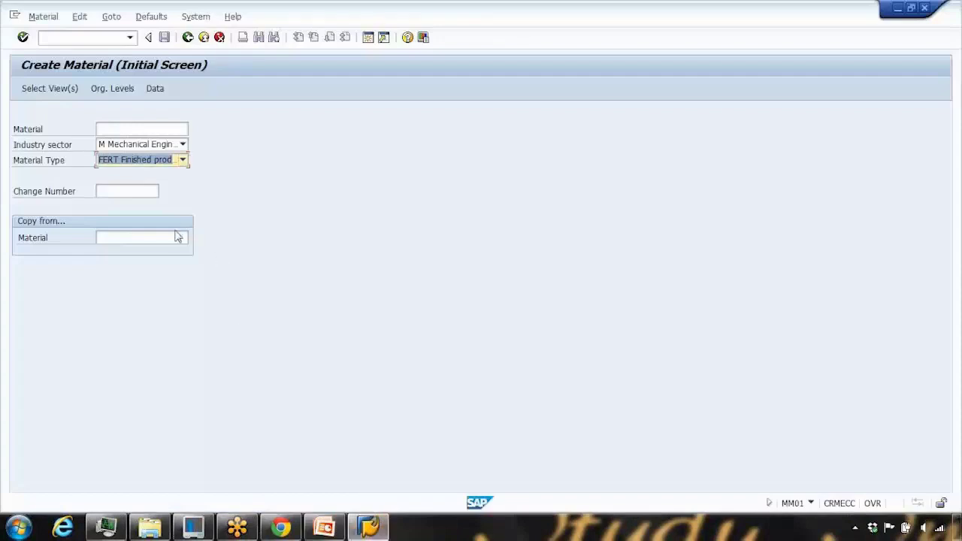
click(82, 38)
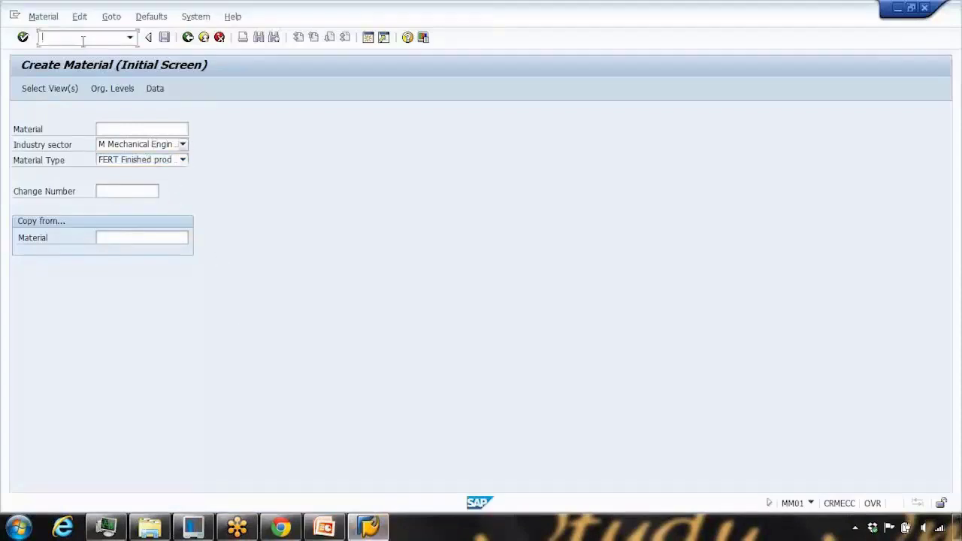
text(/nspro)
key(Return)
click(324, 526)
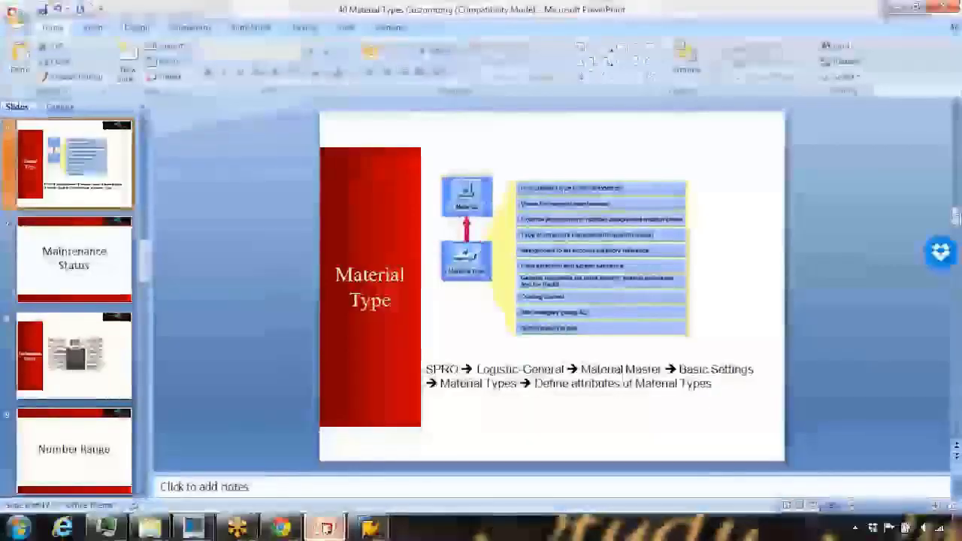
key(alt+Tab)
click(100, 89)
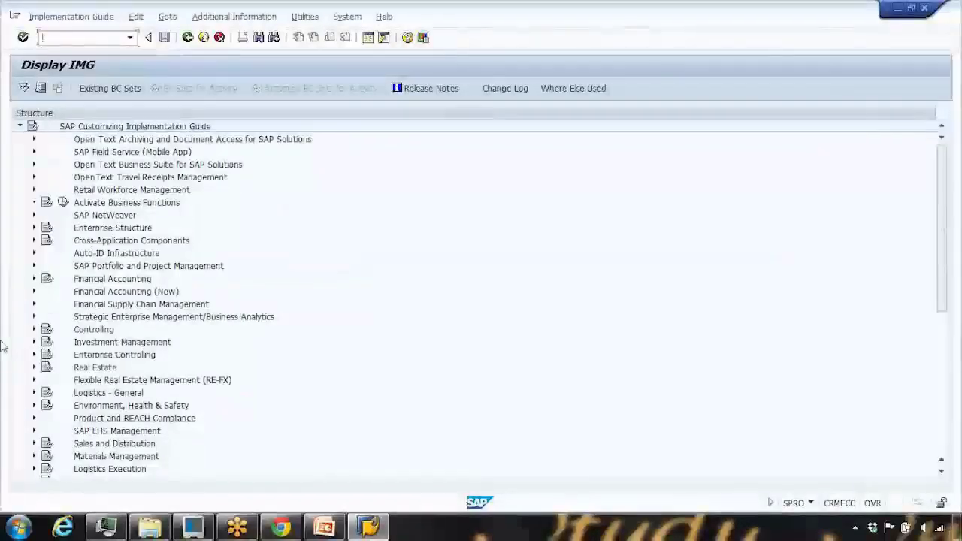
- Expand Logistics - General > Material Master > Basic Settings > Material Types and run Define Attributes of Material Types
click(34, 393)
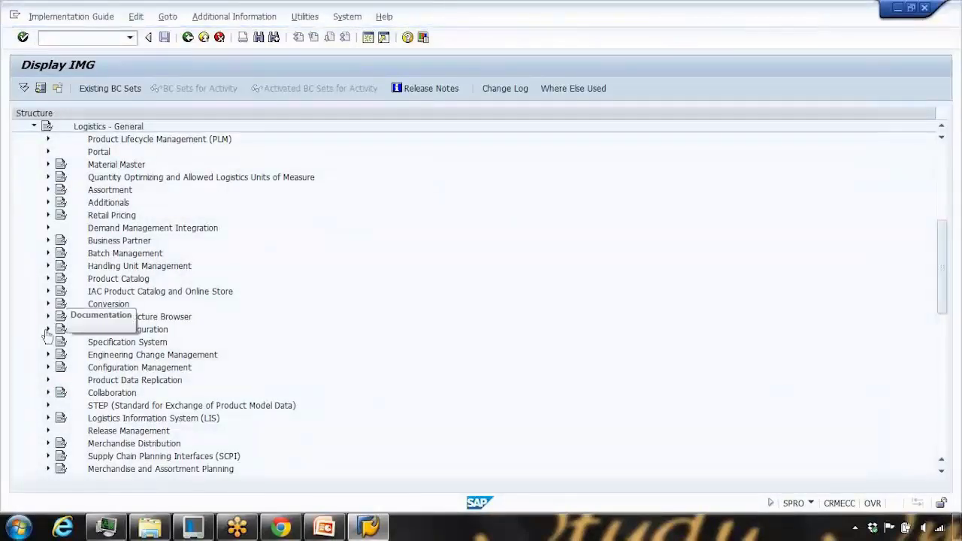
click(49, 165)
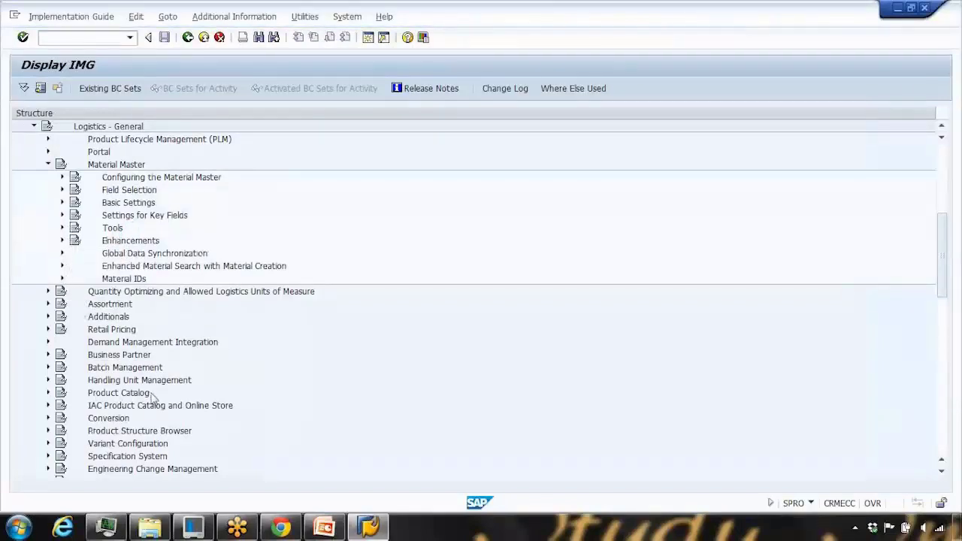
click(330, 529)
click(329, 528)
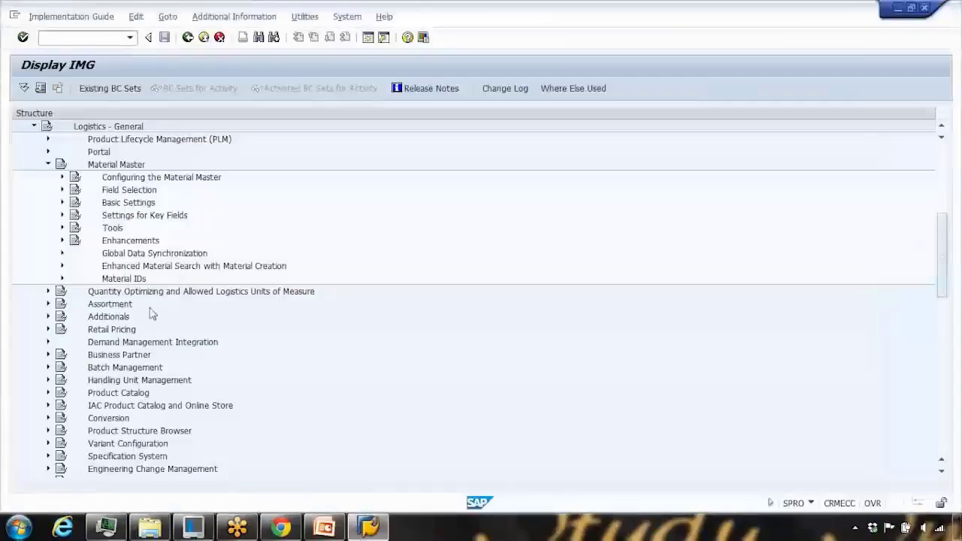
click(61, 203)
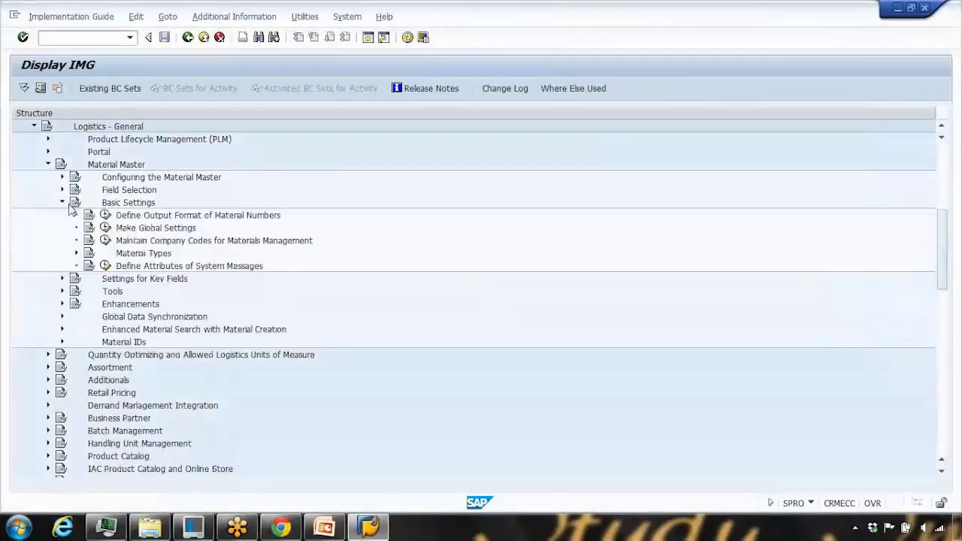
click(76, 253)
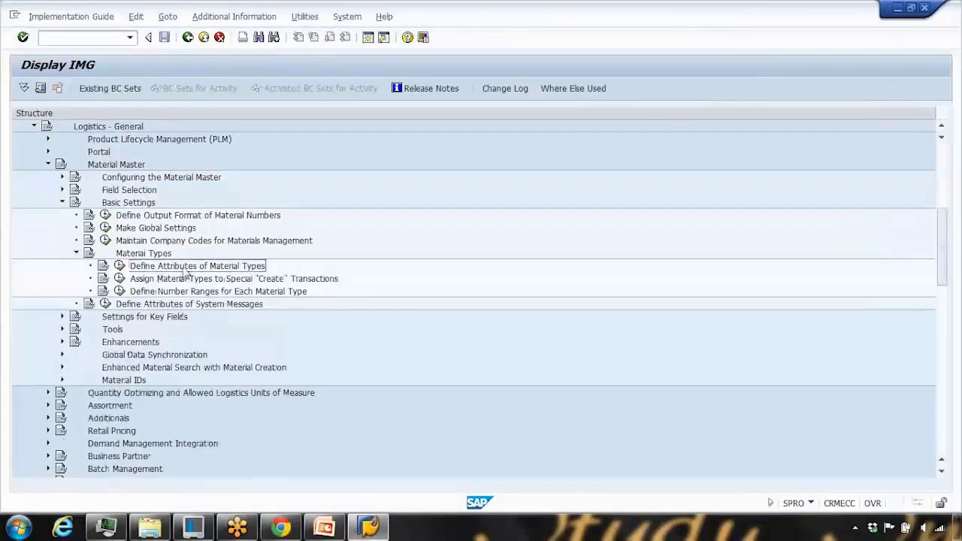
click(119, 267)
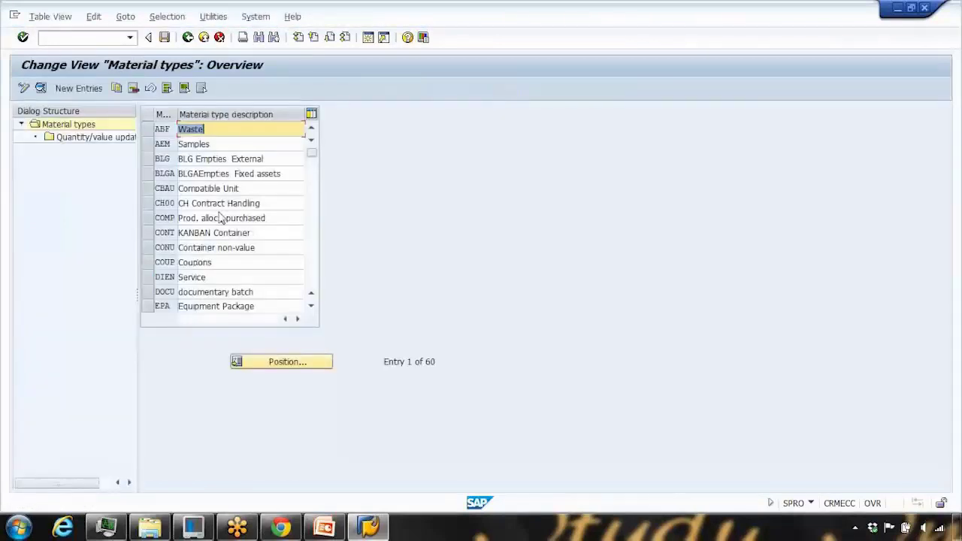
- Select the FERT row, open its details, and briefly show the Material Type slide full screen
scroll(220, 218, down, 1)
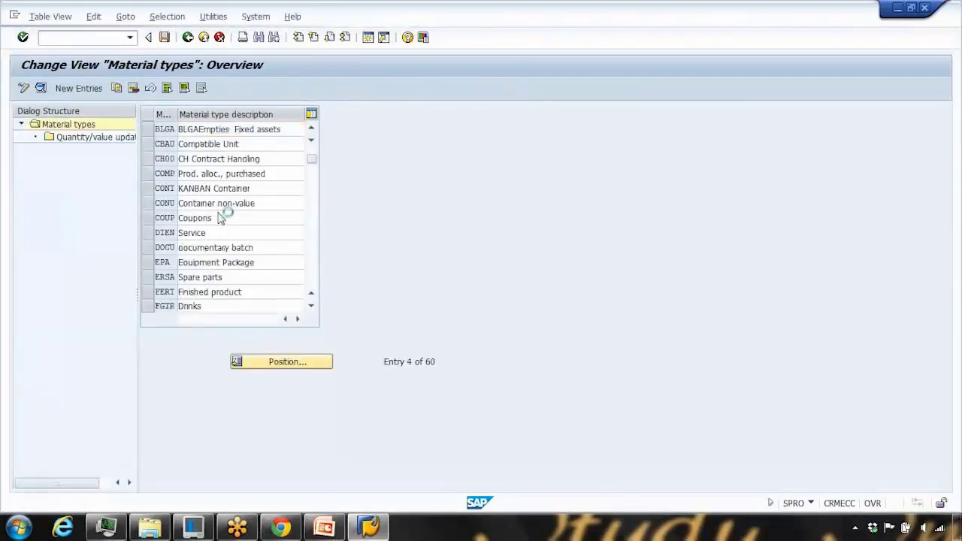
scroll(220, 218, down, 1)
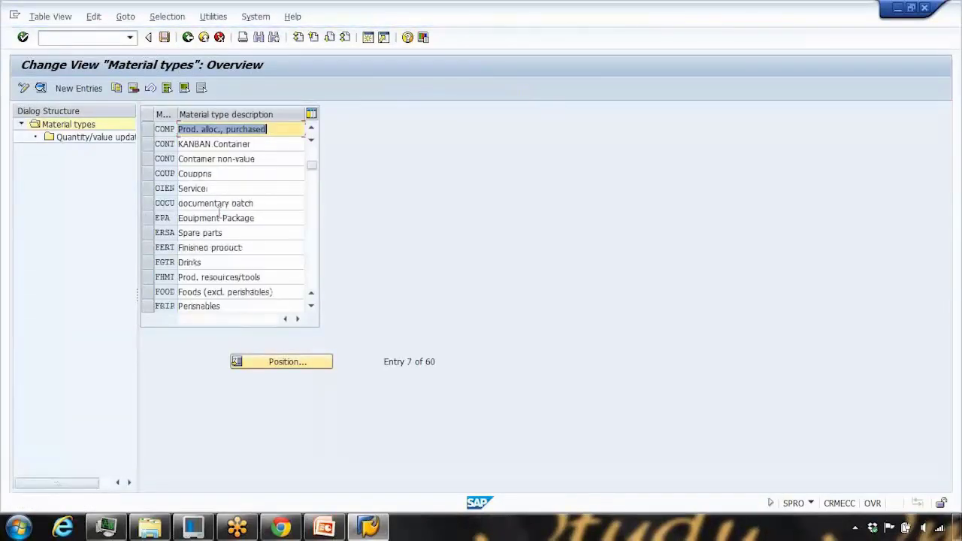
click(154, 247)
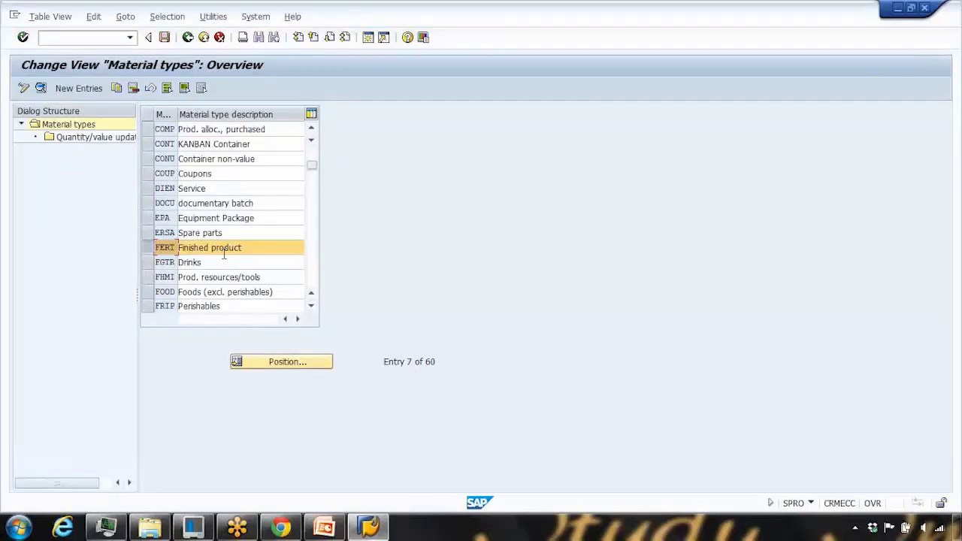
click(40, 88)
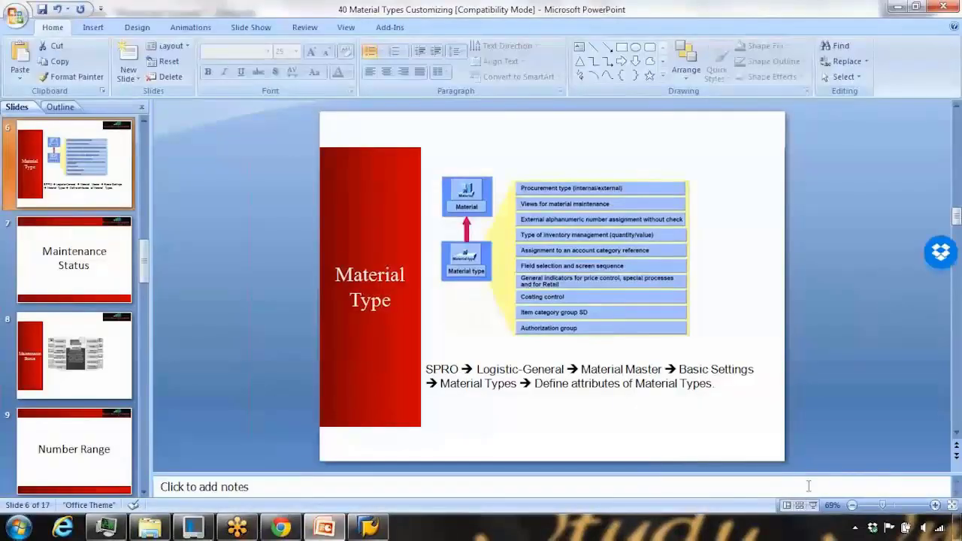
click(814, 506)
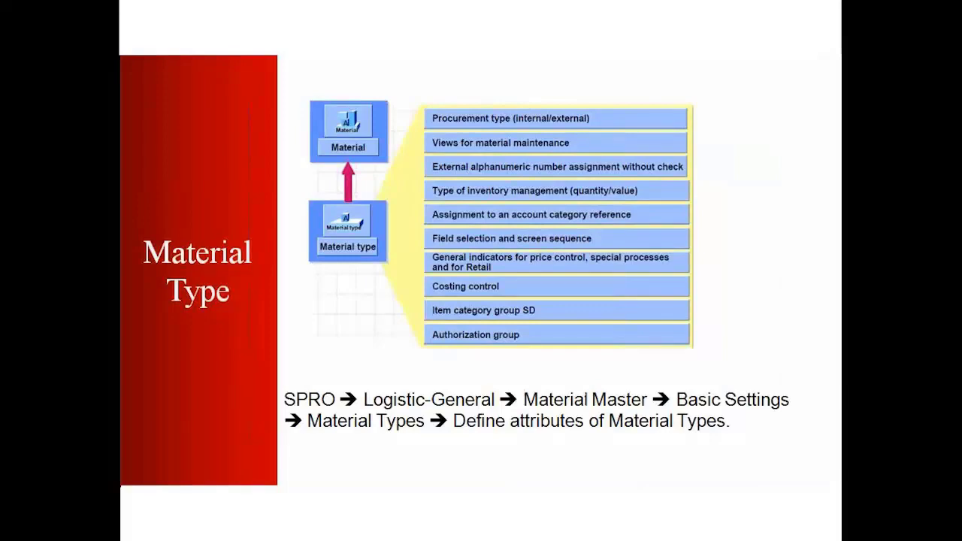
key(Escape)
click(370, 528)
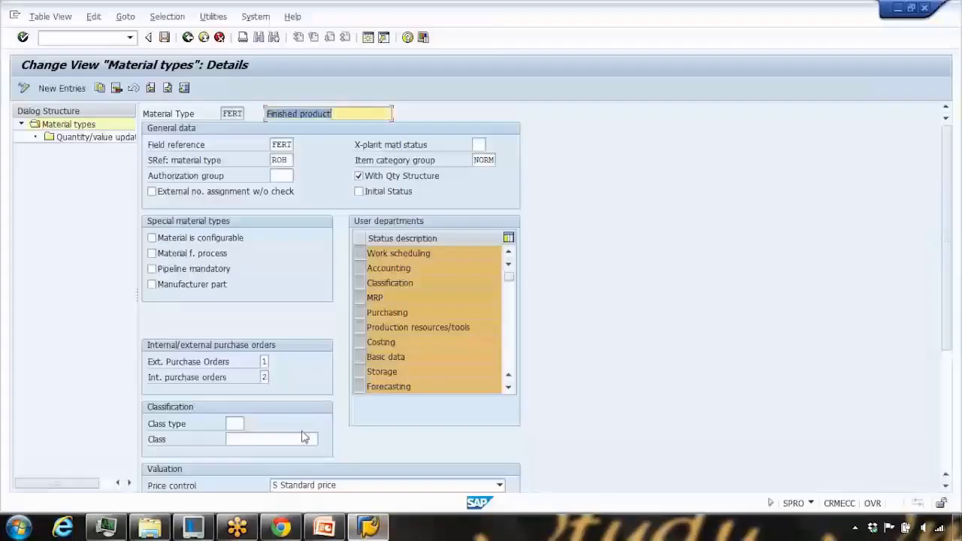
drag(223, 111, 254, 113)
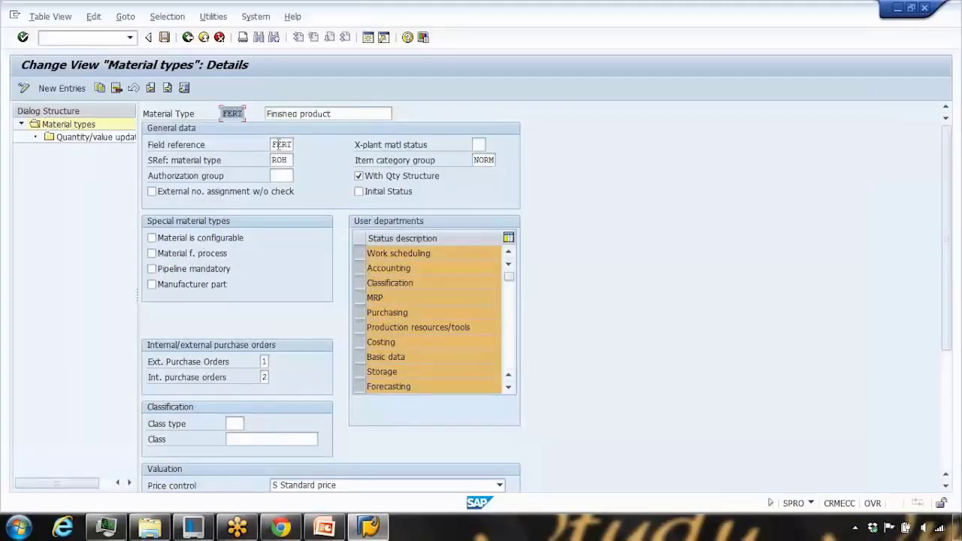
drag(344, 113, 246, 115)
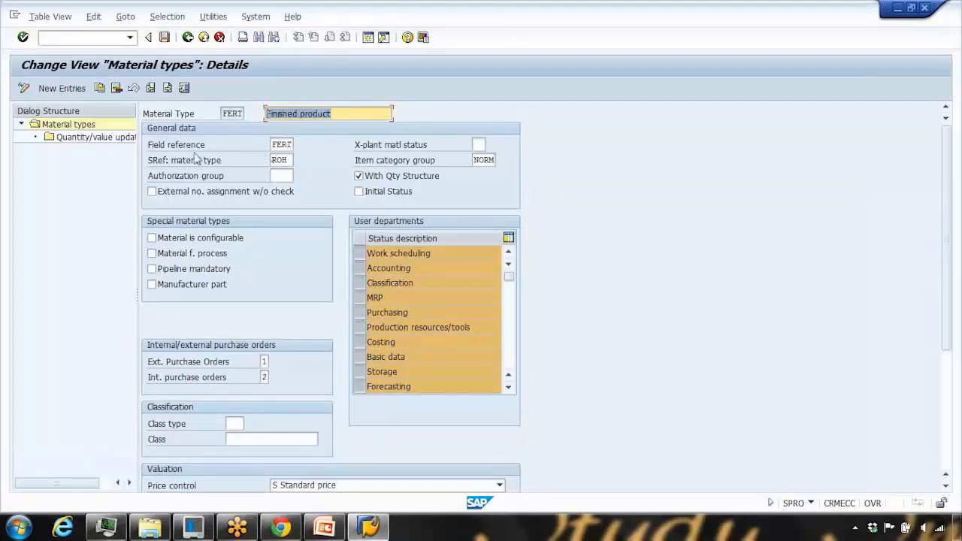
double_click(275, 144)
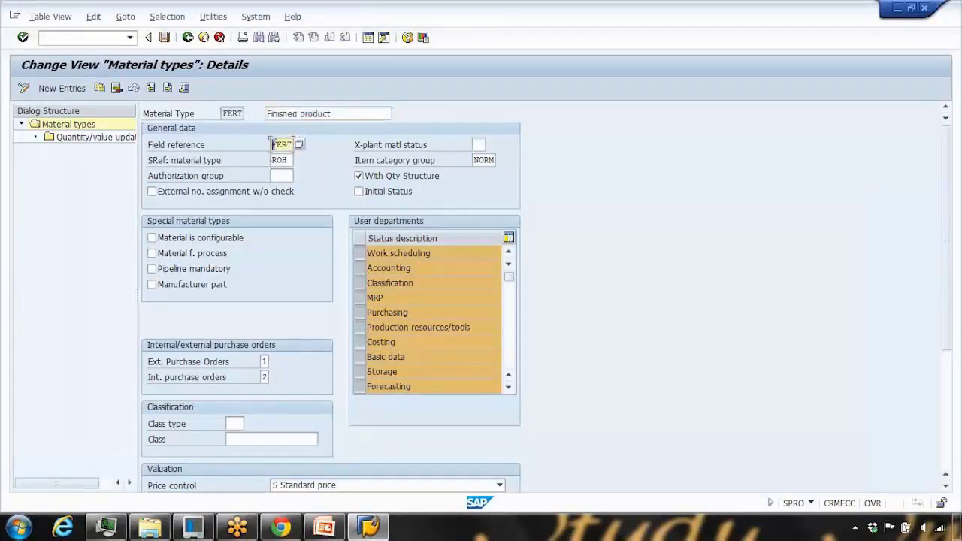
click(299, 144)
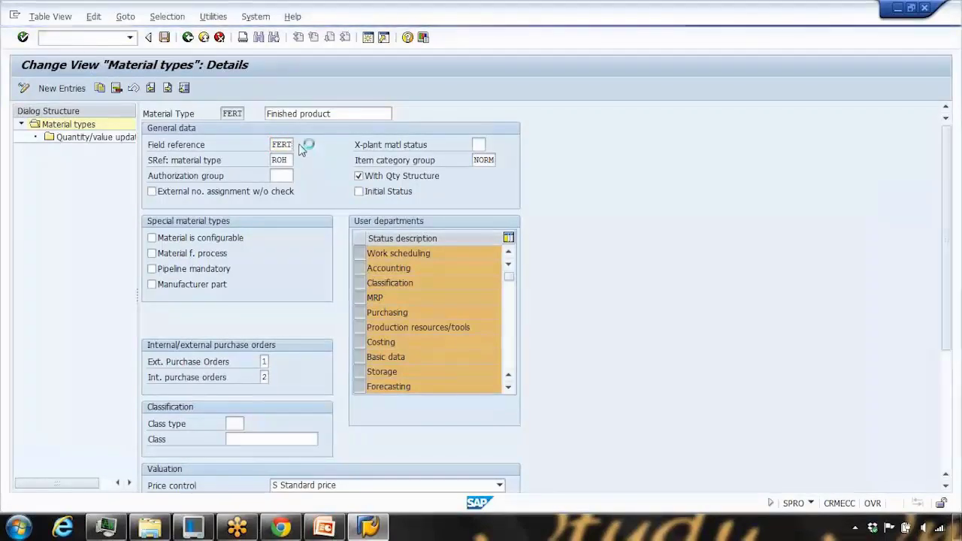
scroll(354, 254, down, 7)
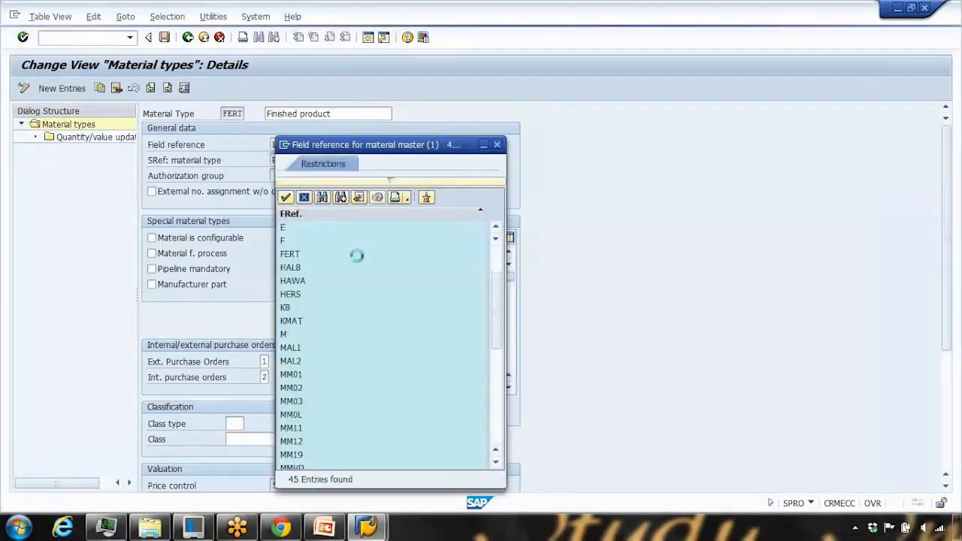
click(304, 197)
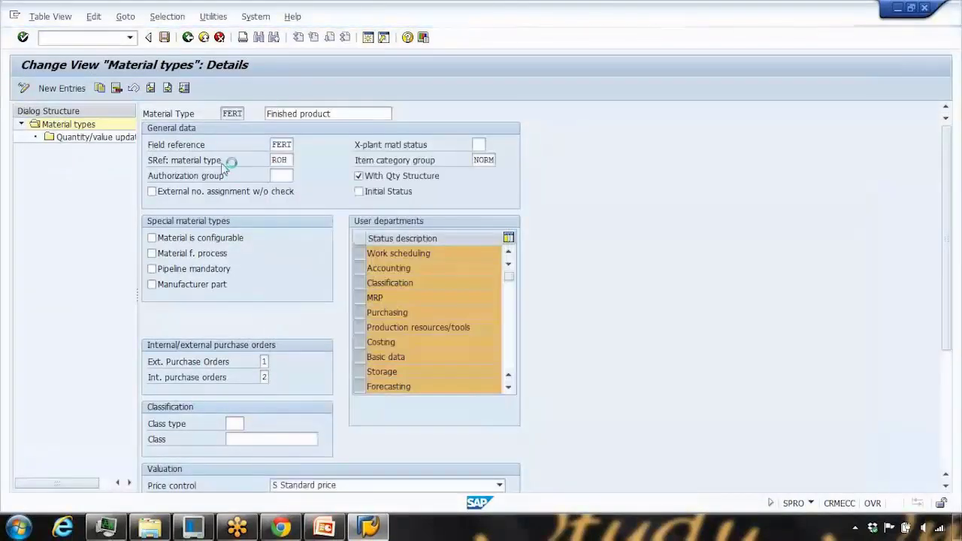
click(278, 144)
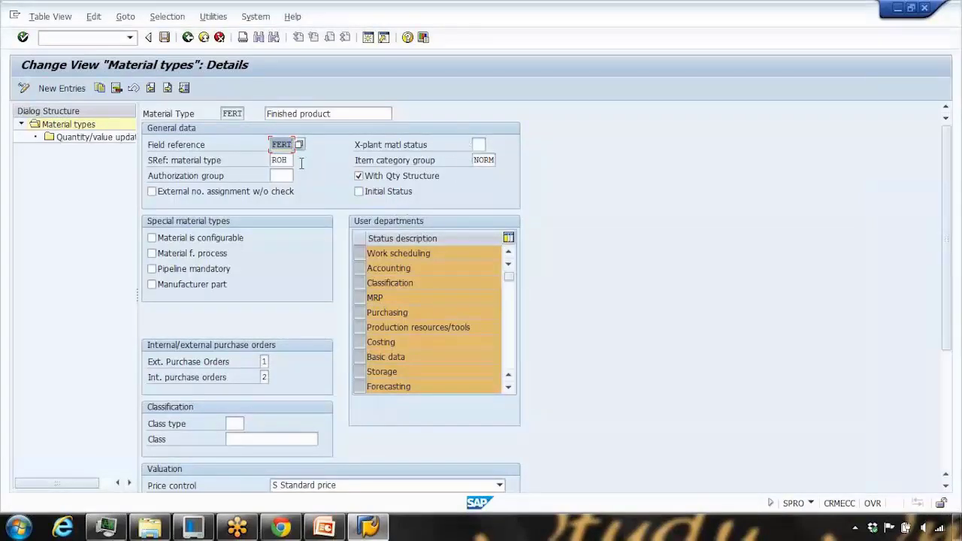
- Point out FERT's reference material type ROH and its cross-plant material status field
drag(290, 162, 236, 160)
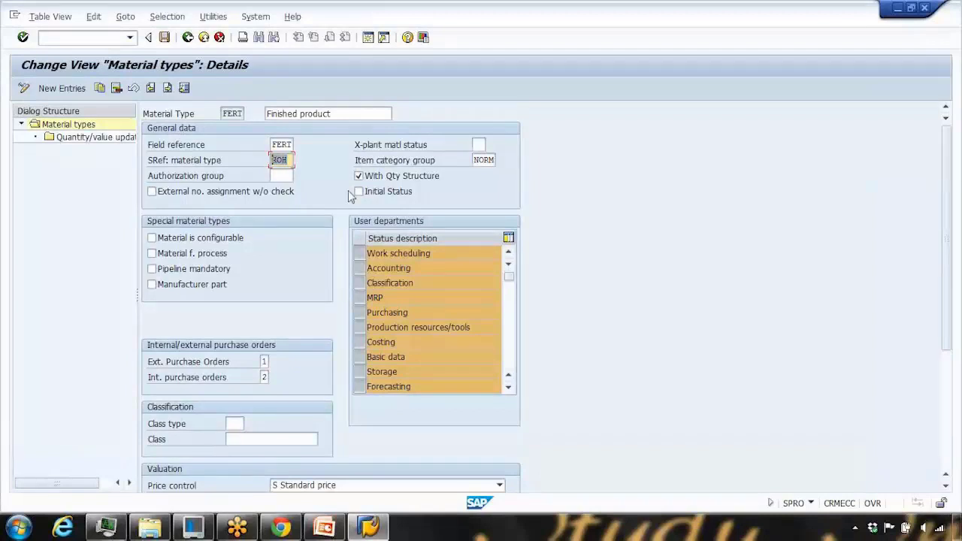
click(387, 147)
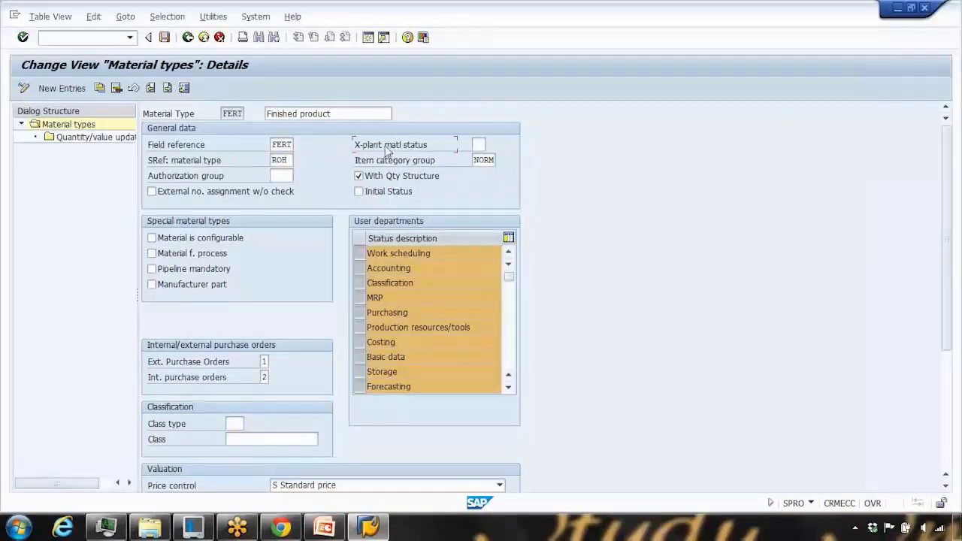
click(477, 145)
- Start a new SAP session and run transaction mm01 from its command field
click(368, 38)
text(mm01)
key(Return)
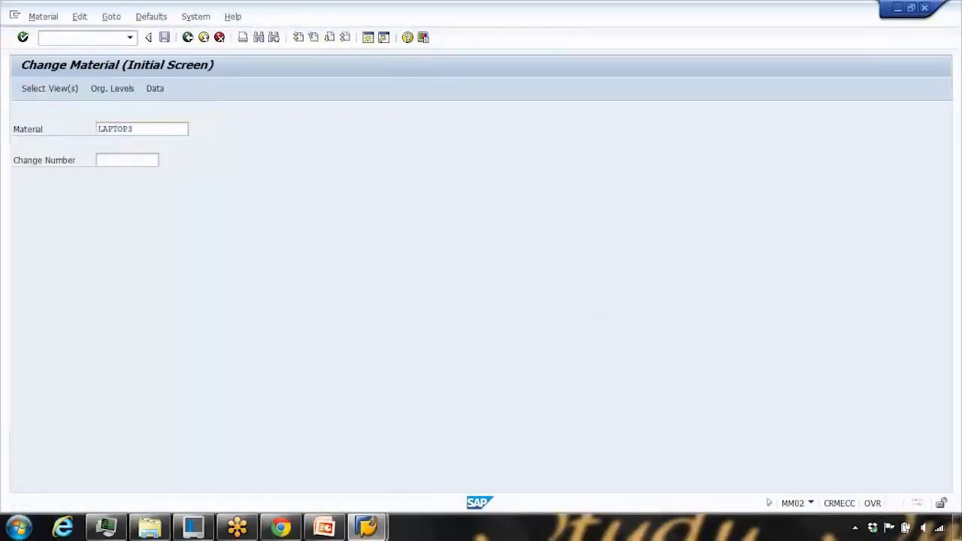
- Confirm the selected views and organizational levels to open LAPTOP3's Basic data 1 view
key(Return)
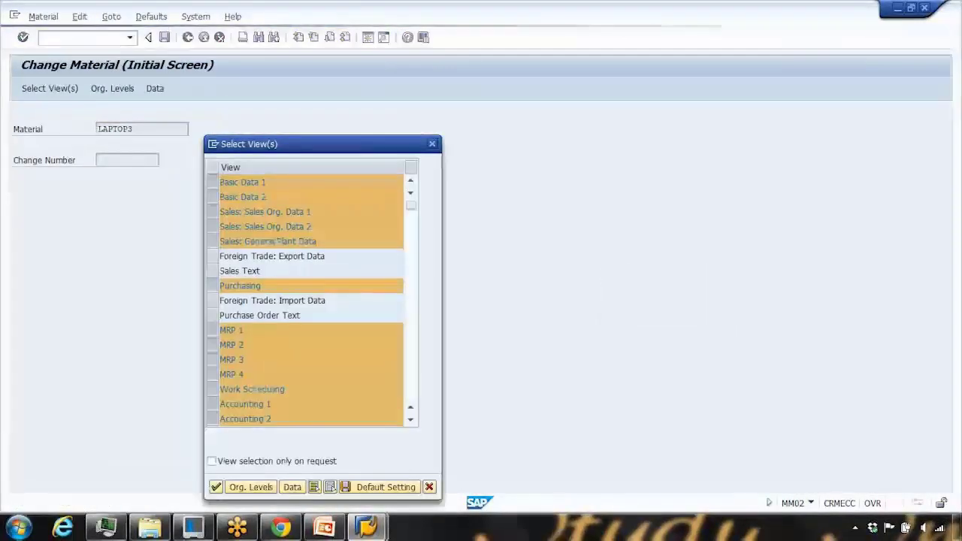
key(Return)
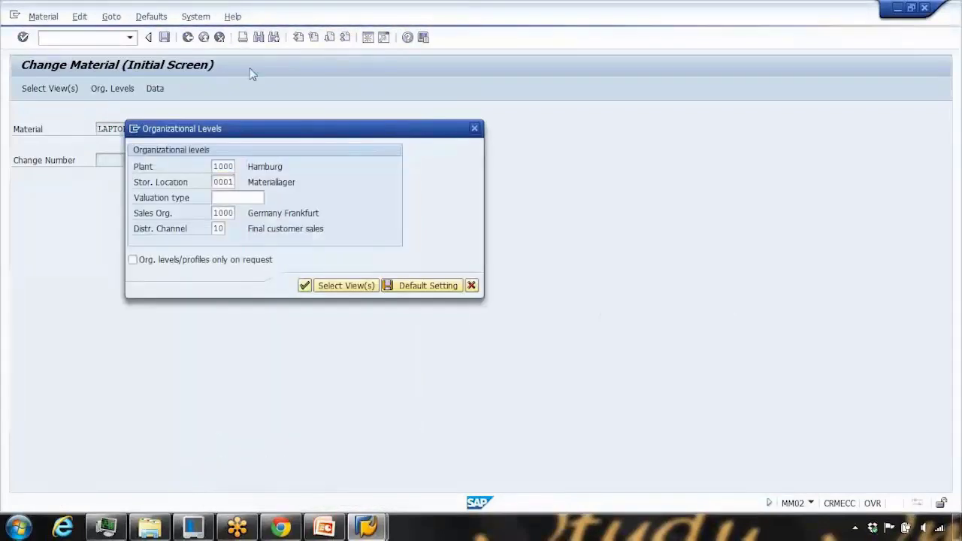
key(Return)
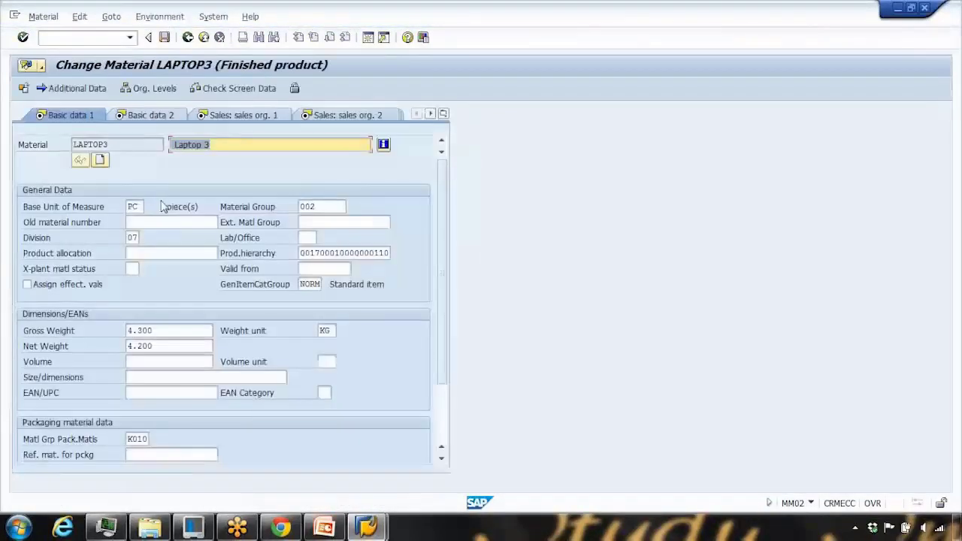
- Review LAPTOP3's possible cross-plant material statuses and close the list without choosing one
click(137, 270)
click(145, 269)
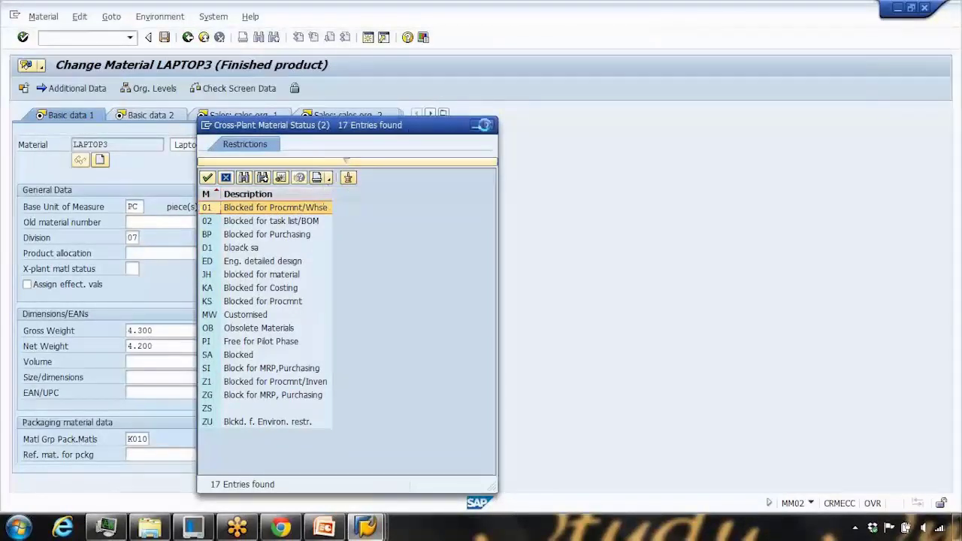
click(488, 125)
click(136, 270)
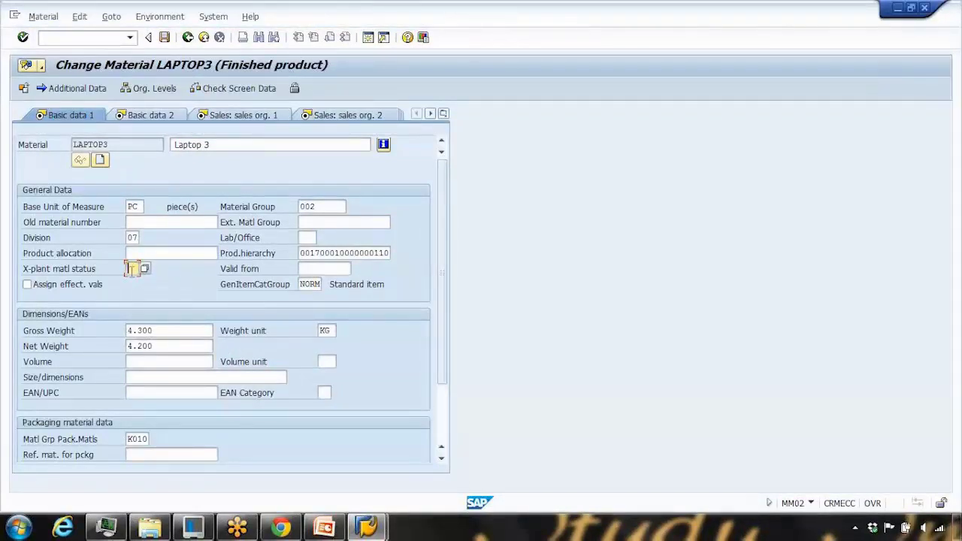
- In the FERT settings, browse cross-plant status options, leave it blank, and select item category group NORM
click(382, 530)
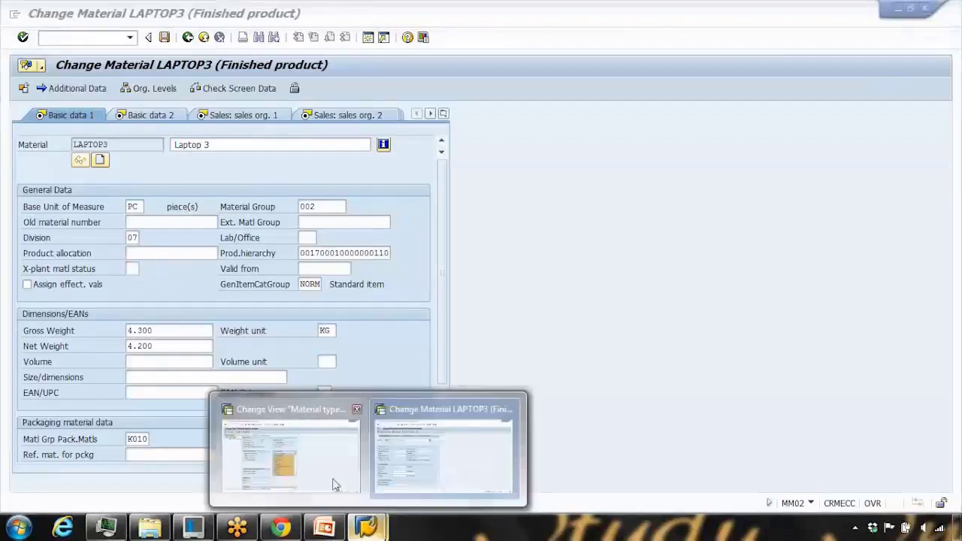
click(330, 481)
click(492, 144)
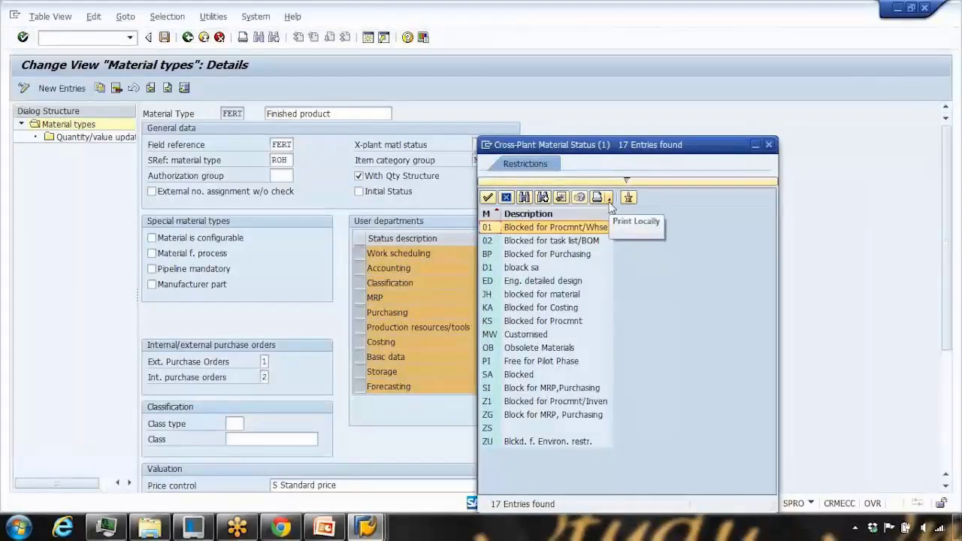
key(Escape)
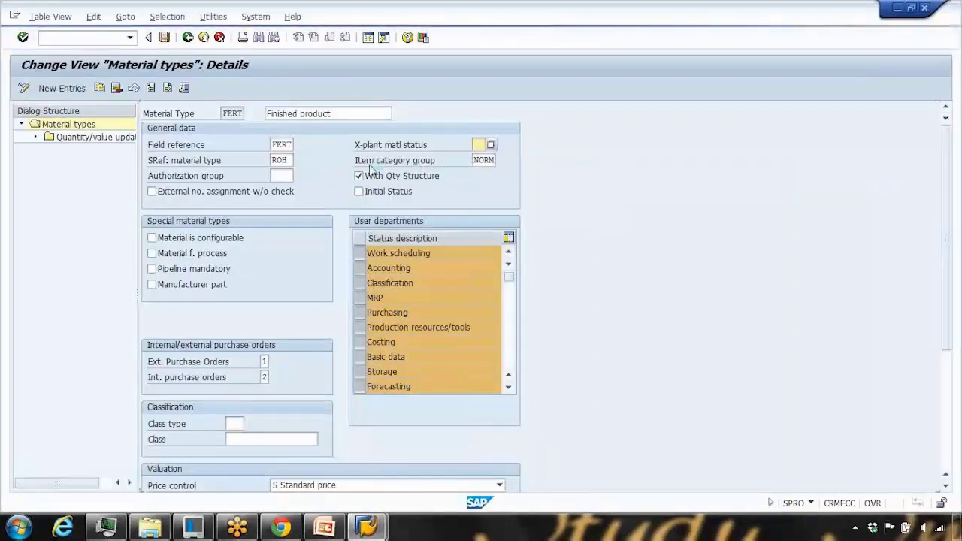
click(473, 161)
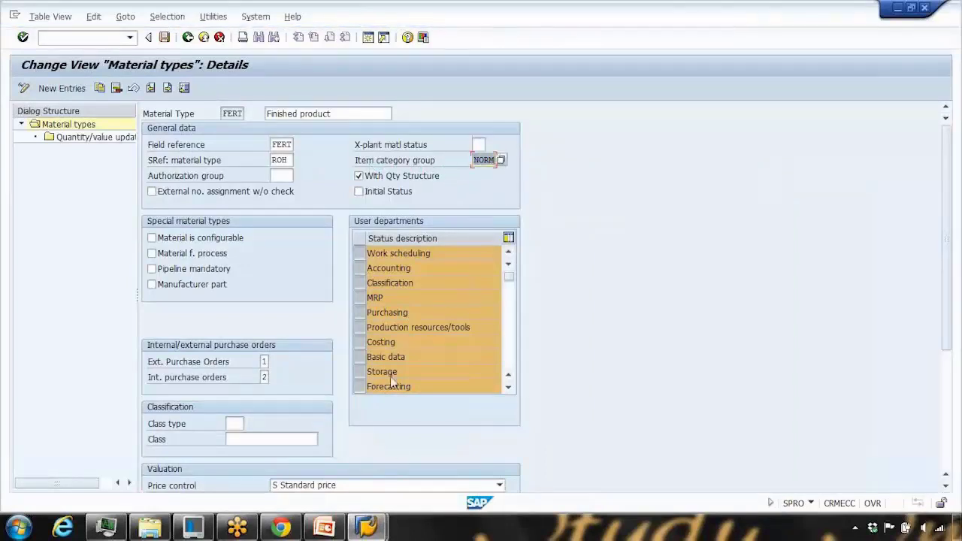
- In LAPTOP3's Sales: sales org. 1 view, set India's tax classification to 1
mouse_move(369, 526)
click(421, 497)
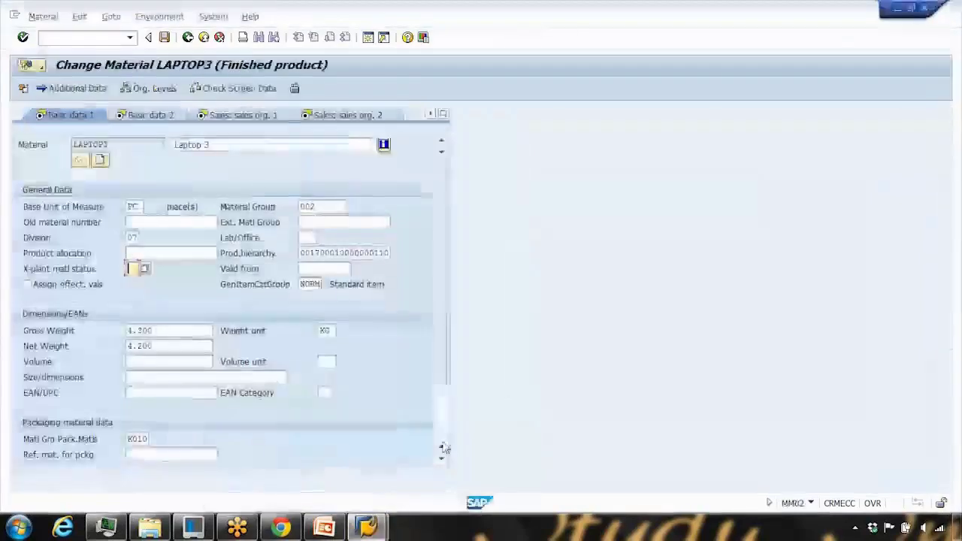
click(284, 118)
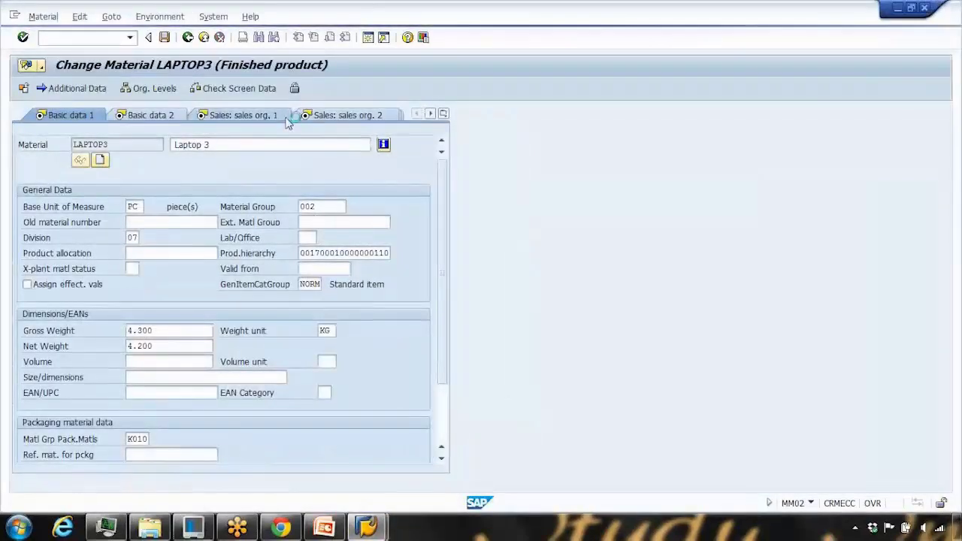
click(284, 118)
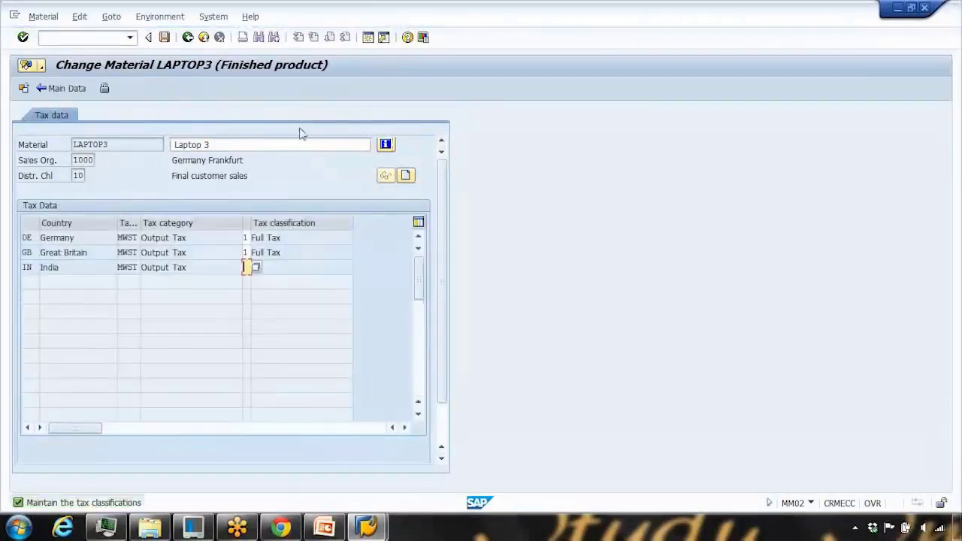
key(Return)
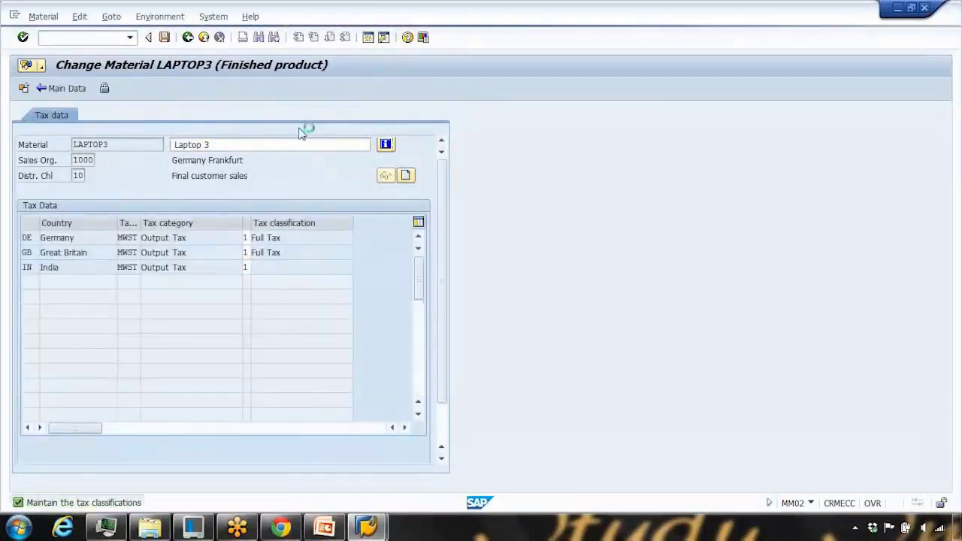
- Check item category group NORM in Sales: sales org. 2, then return to the FERT settings
click(294, 119)
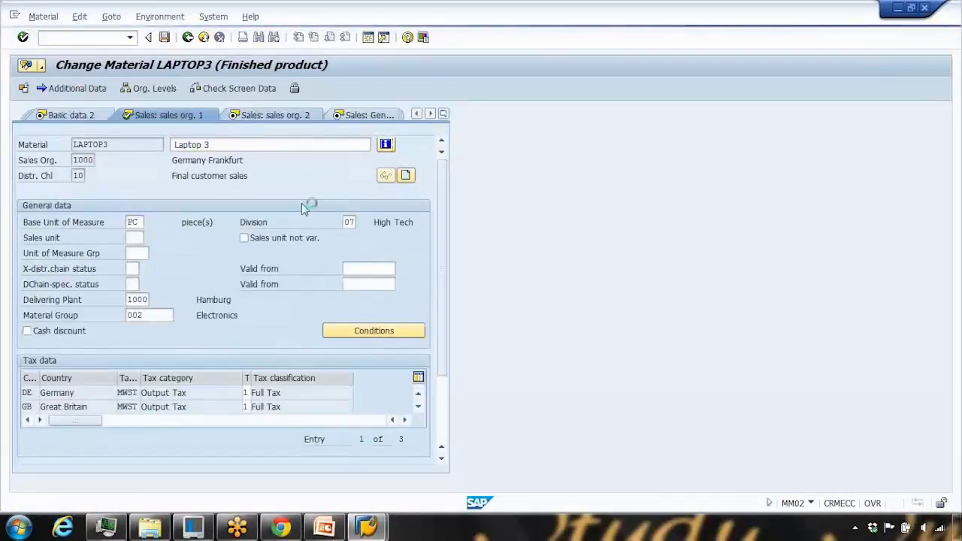
click(336, 254)
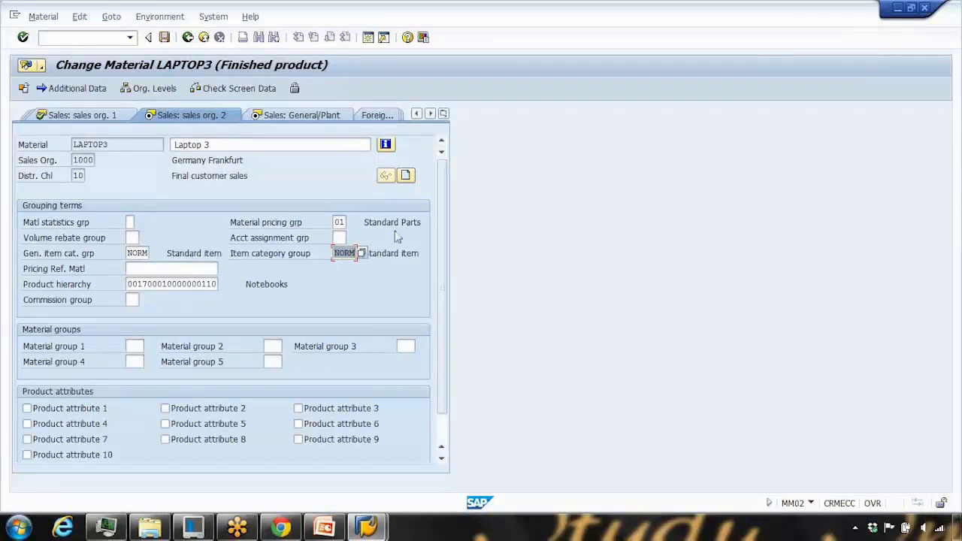
click(897, 8)
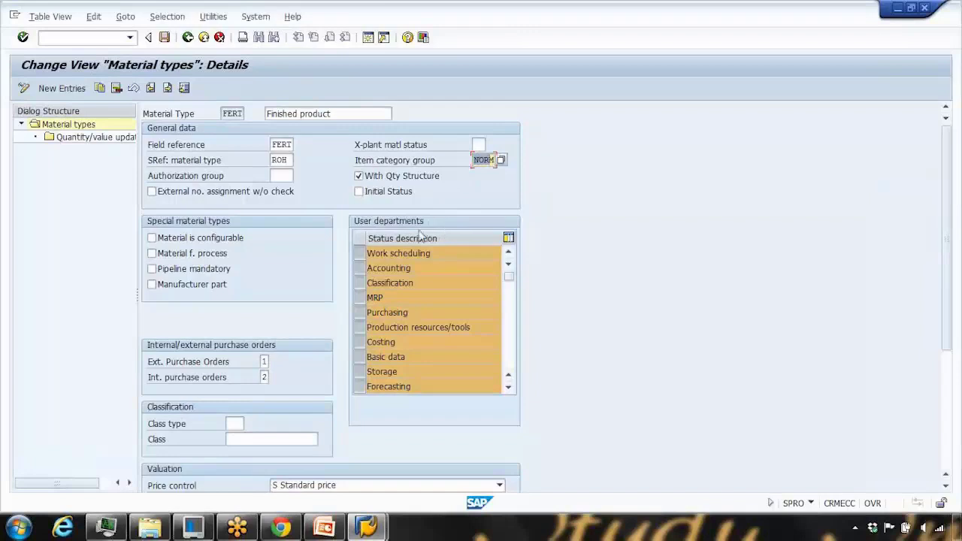
- Keep With Qty Structure ticked for FERT, enable External no. assignment w/o check, and view its help
click(282, 178)
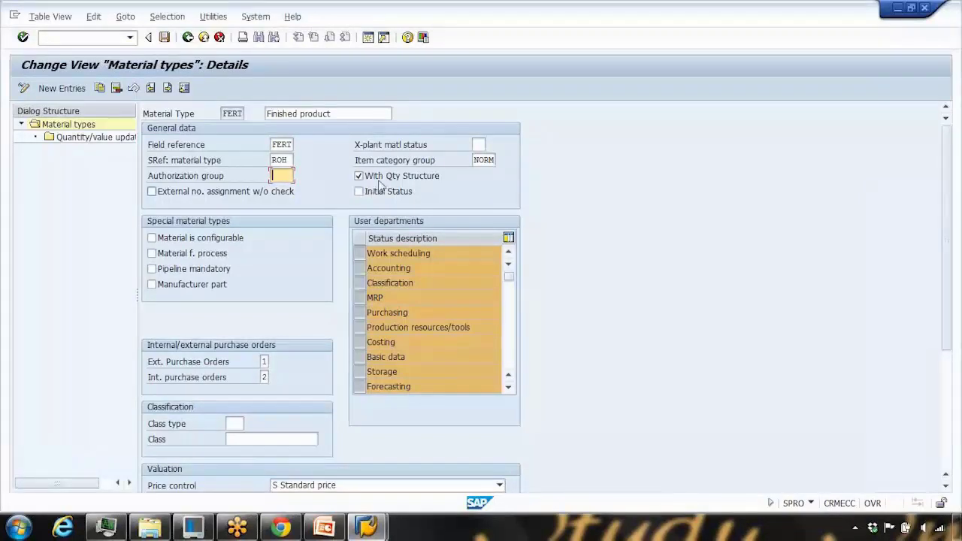
click(433, 179)
click(419, 181)
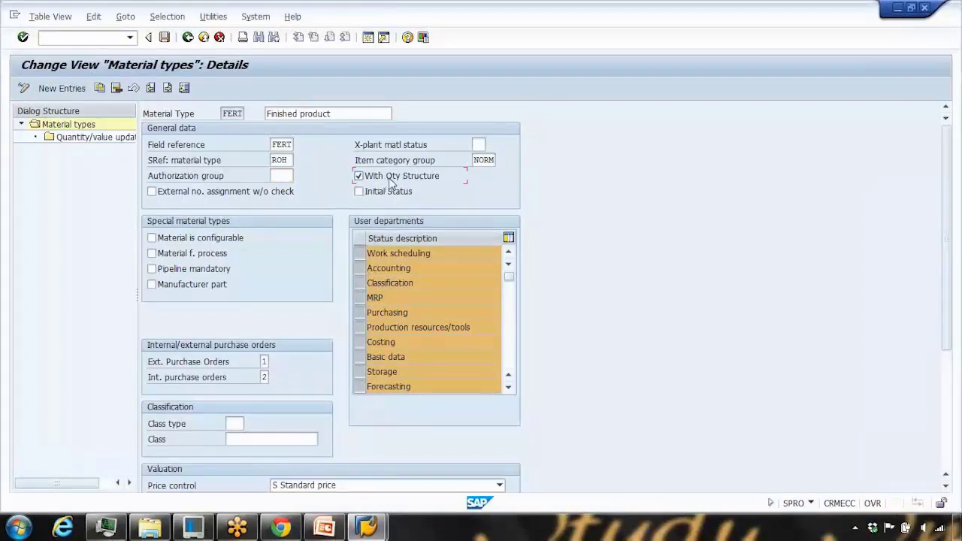
click(153, 192)
key(Return)
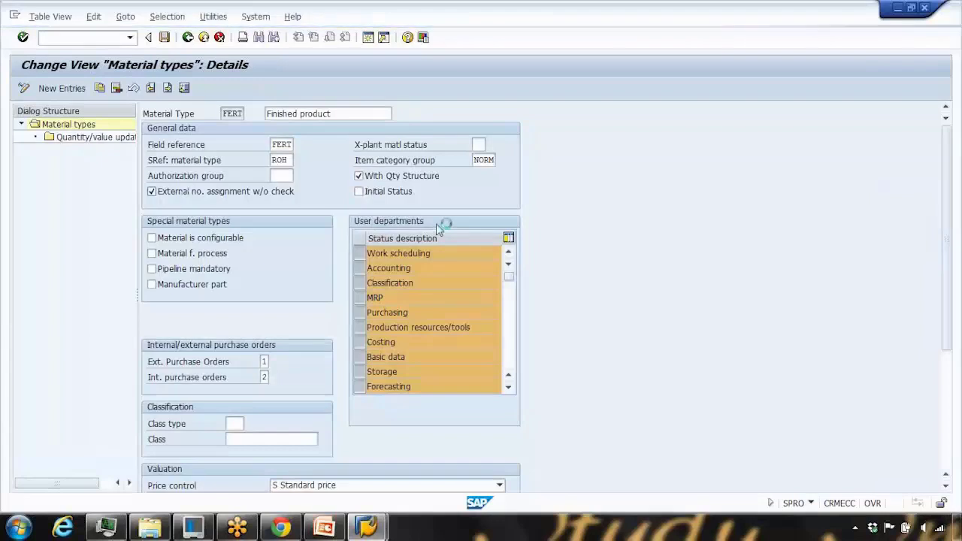
drag(490, 192, 685, 330)
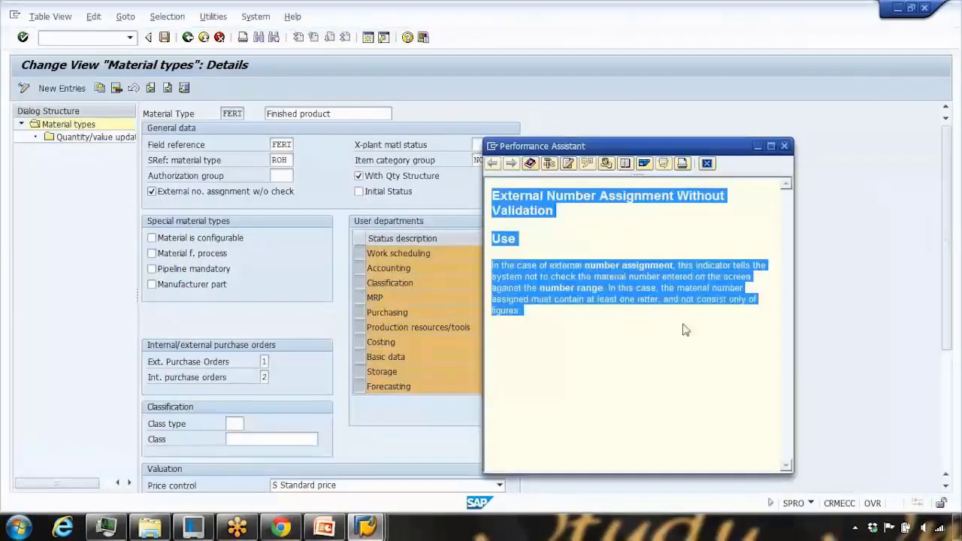
click(677, 328)
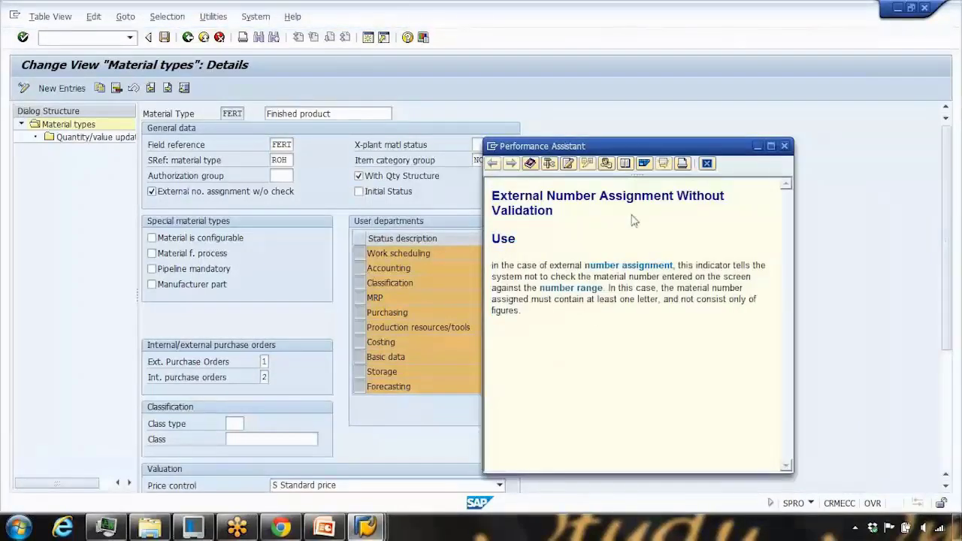
click(785, 149)
click(151, 192)
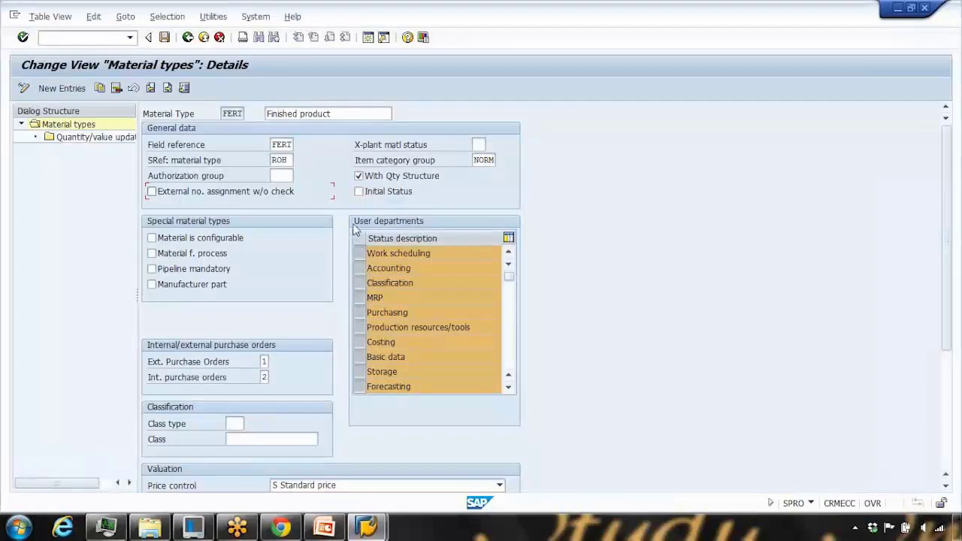
key(F1)
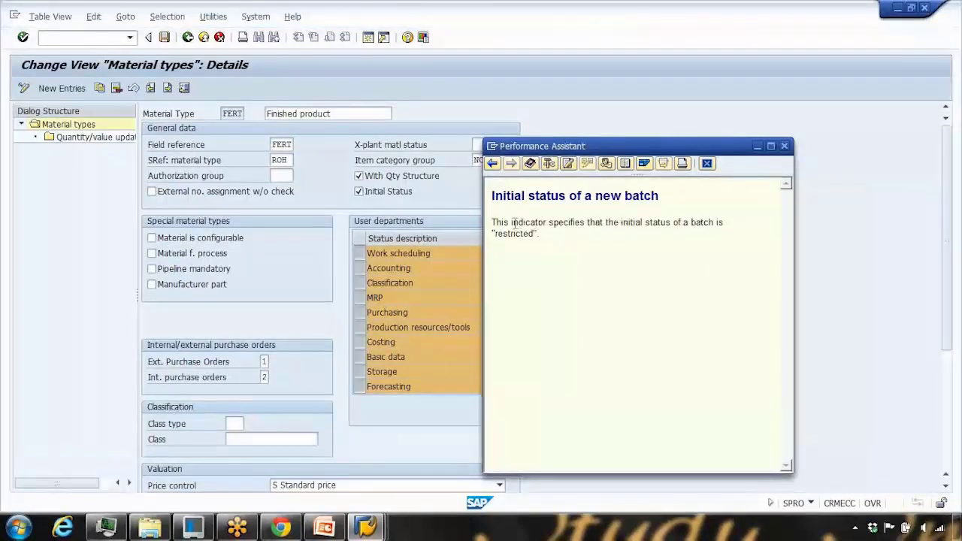
drag(500, 236, 550, 236)
shift+click(697, 230)
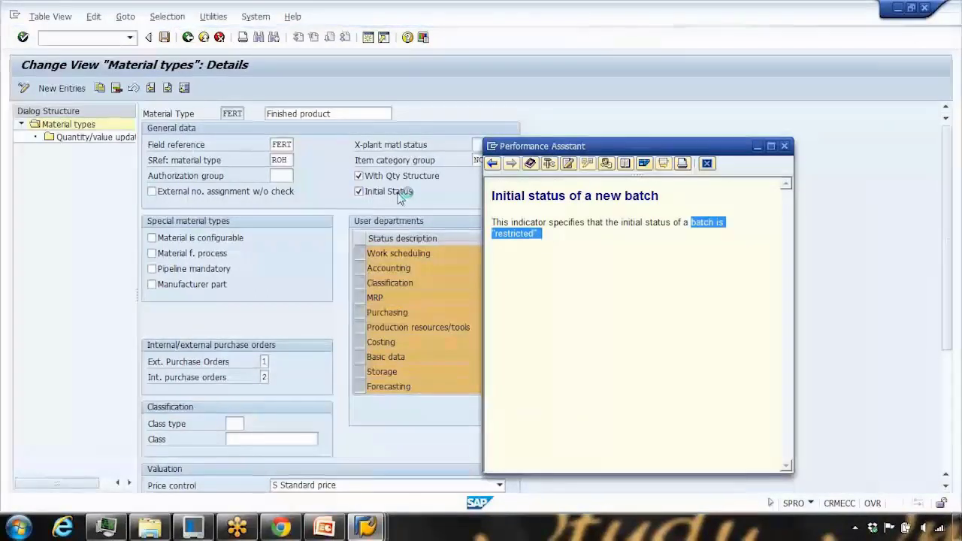
key(Escape)
click(359, 192)
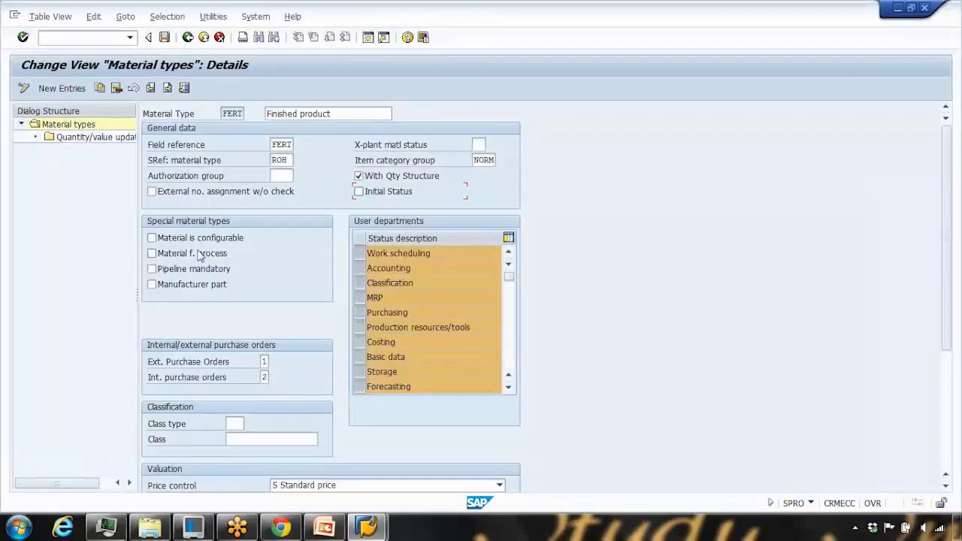
click(192, 256)
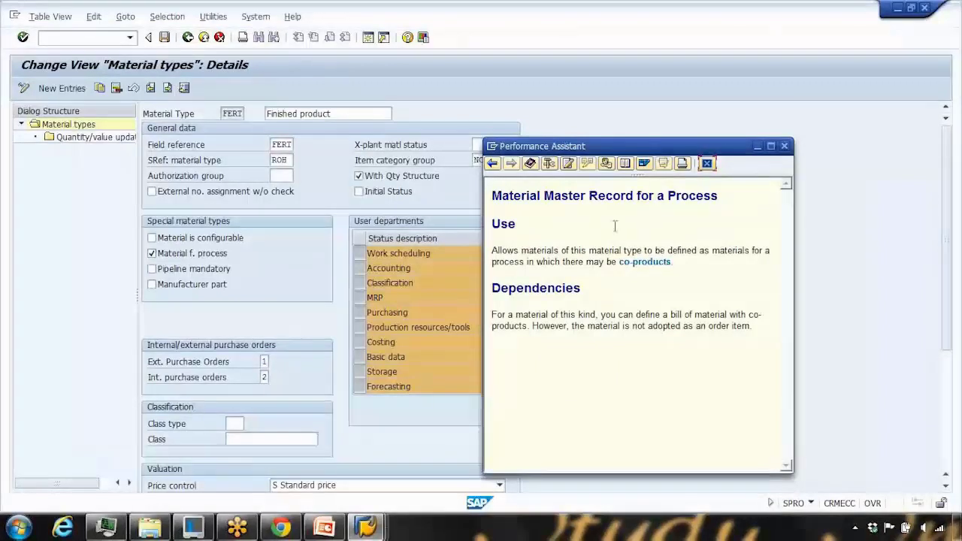
drag(541, 250, 691, 264)
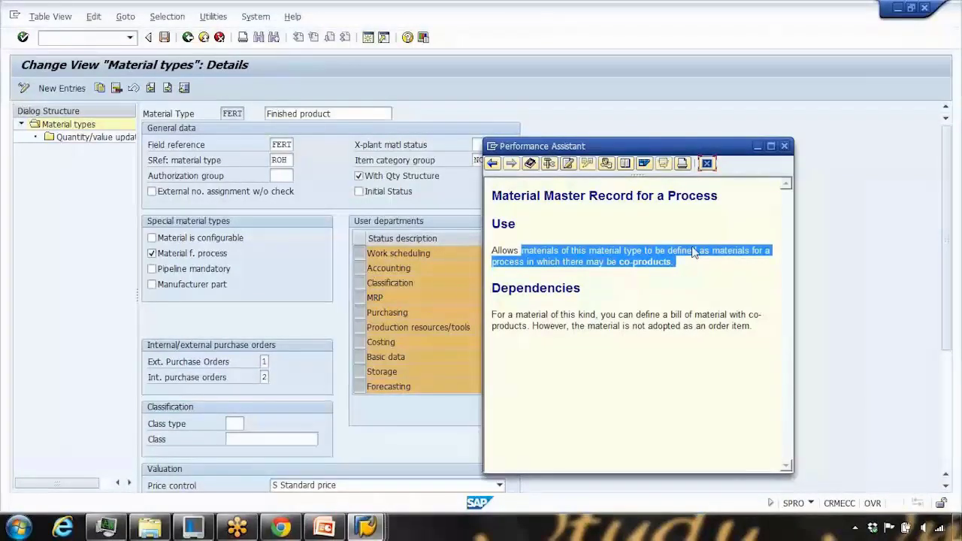
click(636, 285)
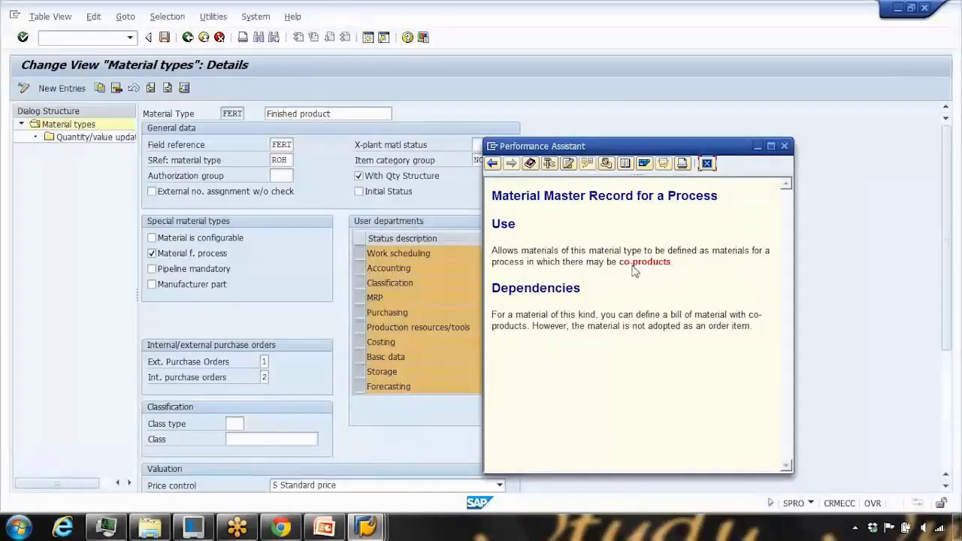
key(Escape)
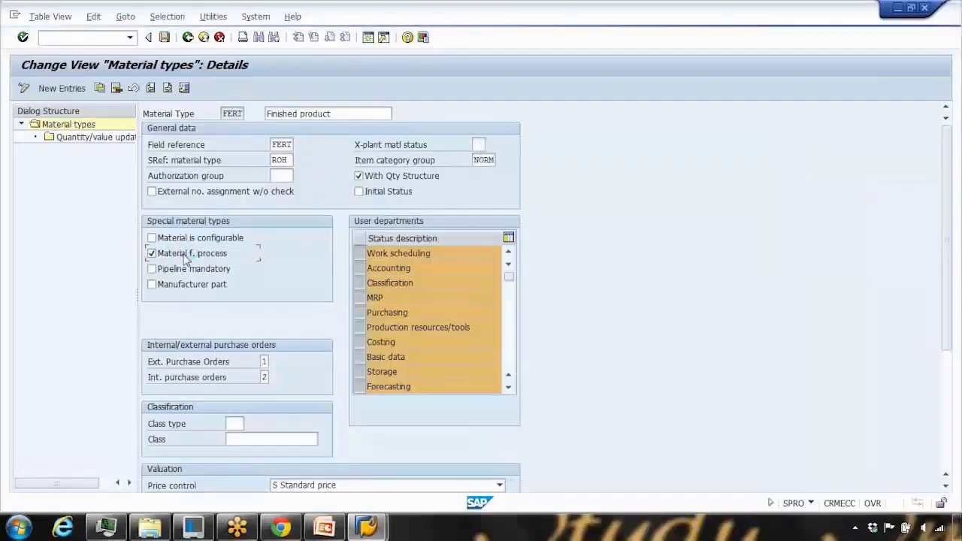
click(188, 253)
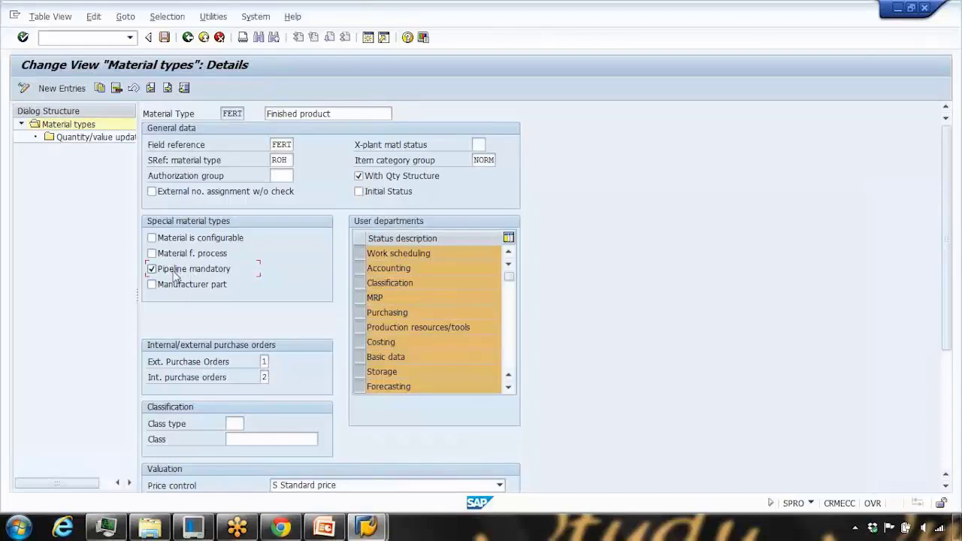
click(181, 290)
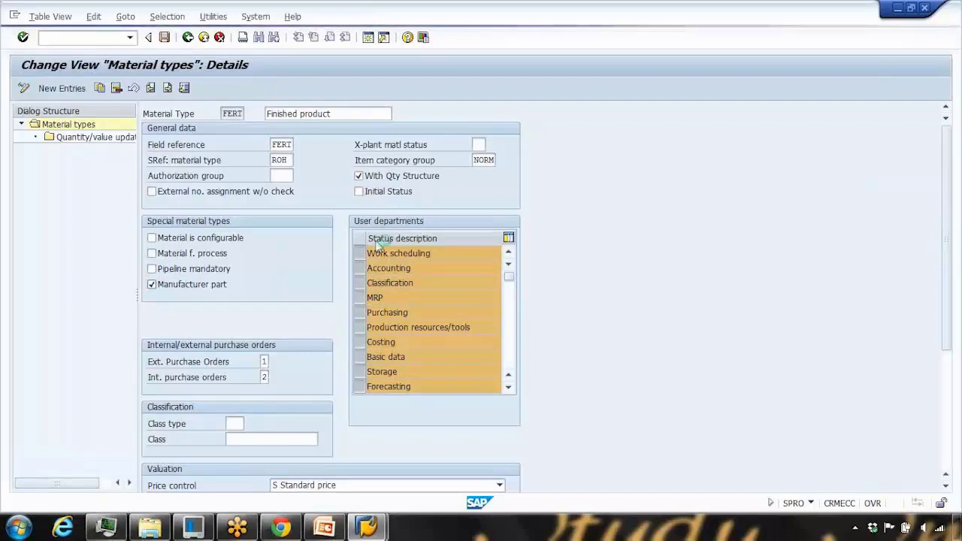
key(F1)
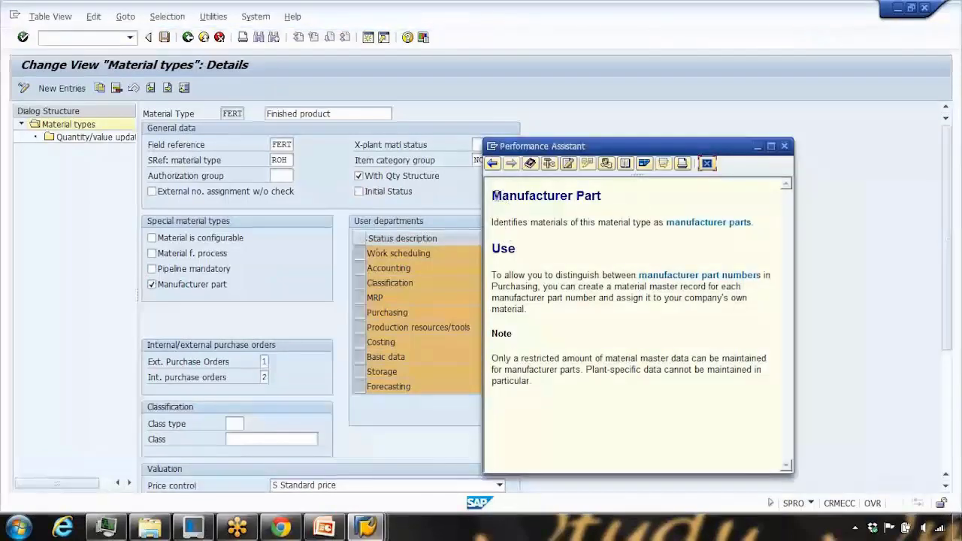
drag(493, 194, 531, 310)
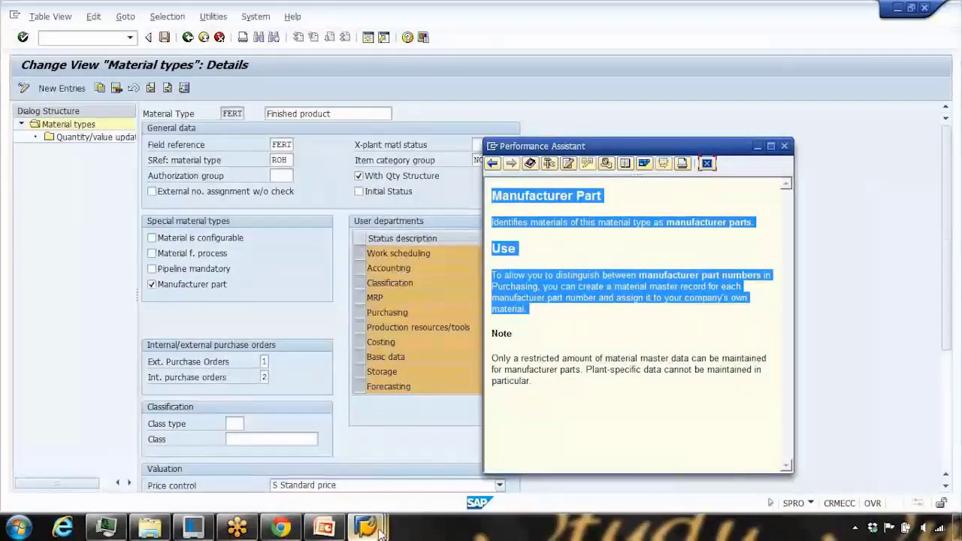
mouse_move(366, 526)
click(379, 419)
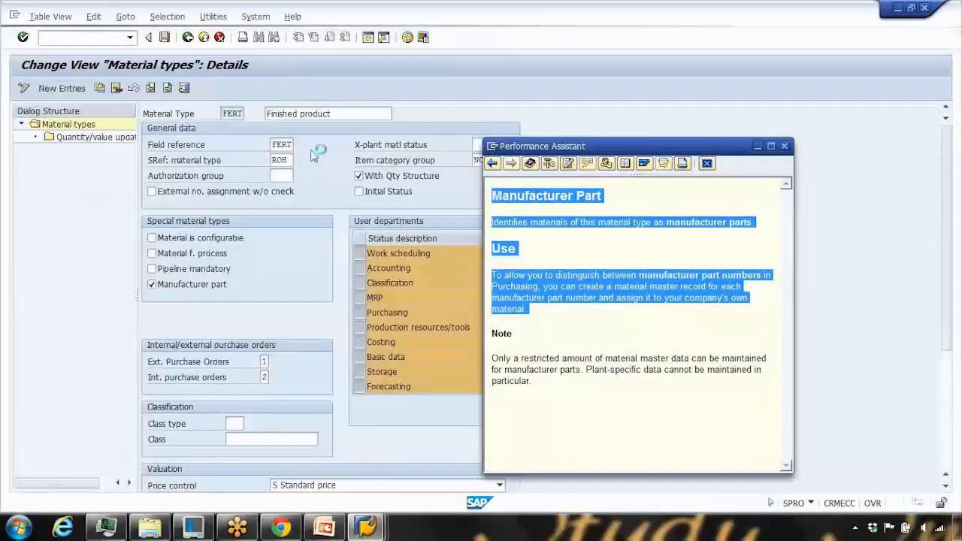
click(708, 163)
click(207, 291)
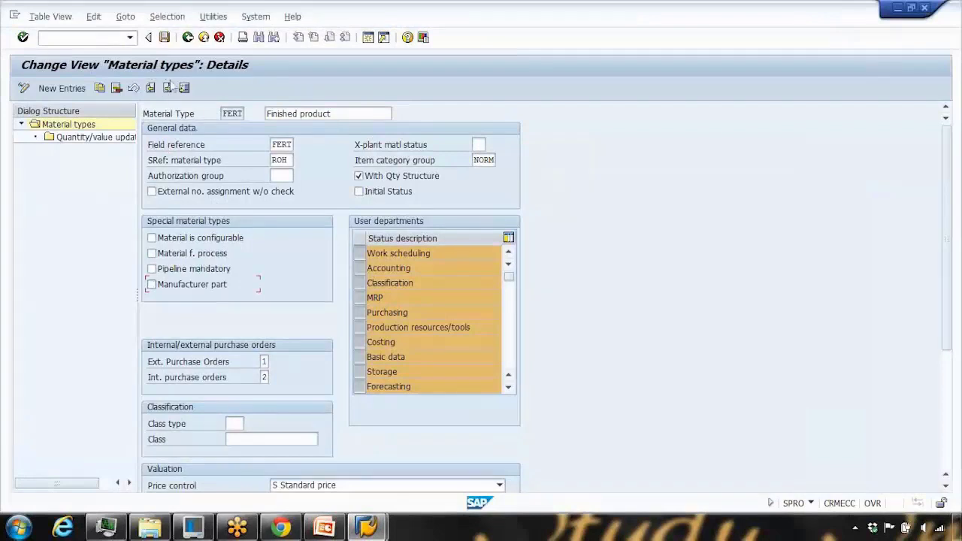
drag(224, 114, 274, 115)
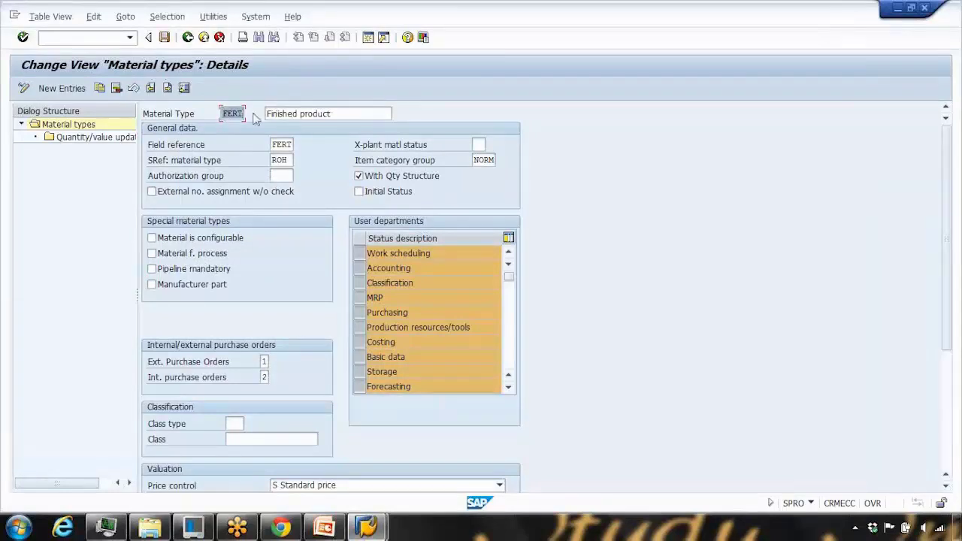
click(172, 285)
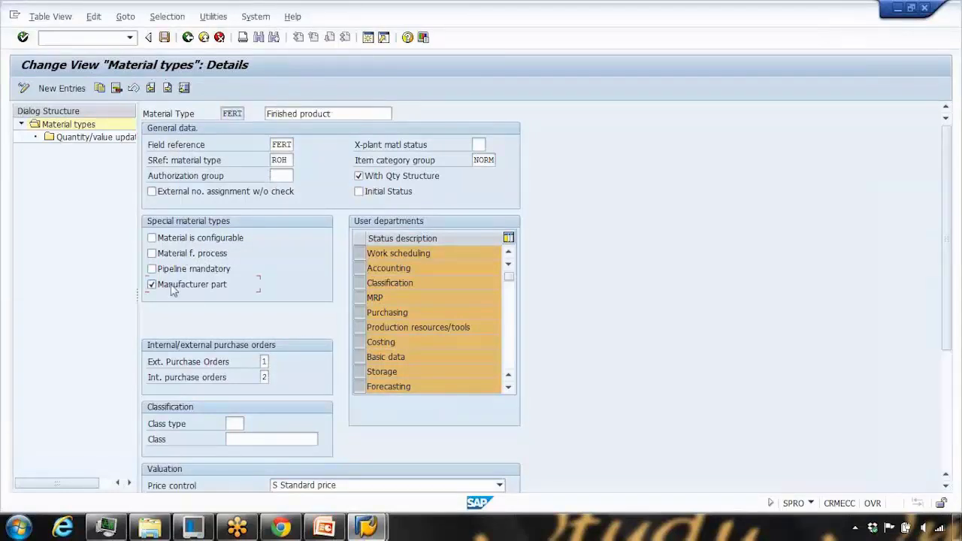
click(371, 527)
click(442, 447)
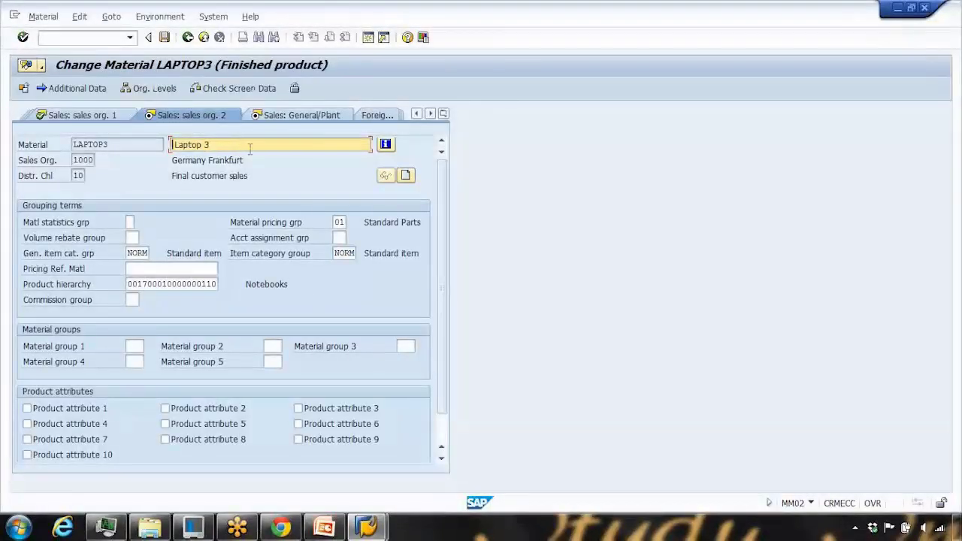
drag(250, 147, 167, 149)
click(903, 8)
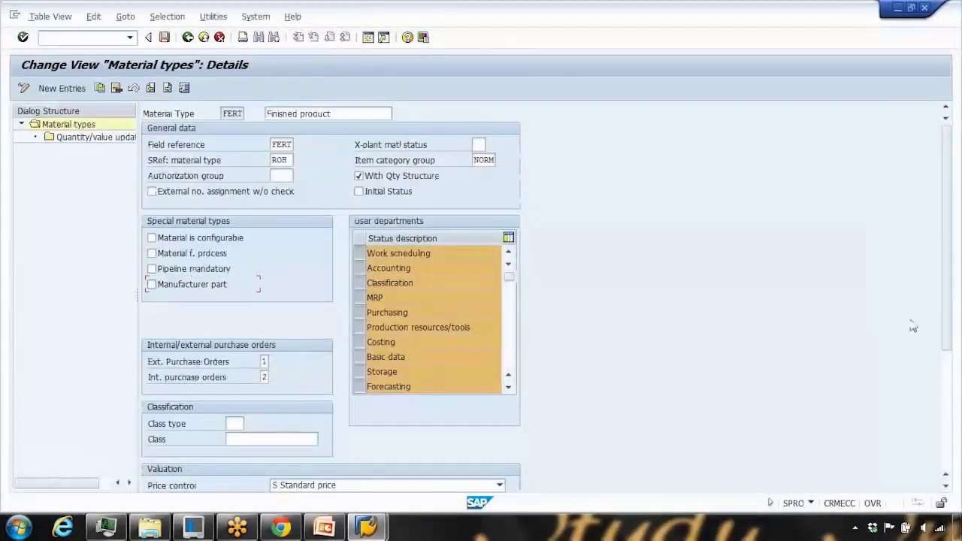
drag(952, 323, 927, 365)
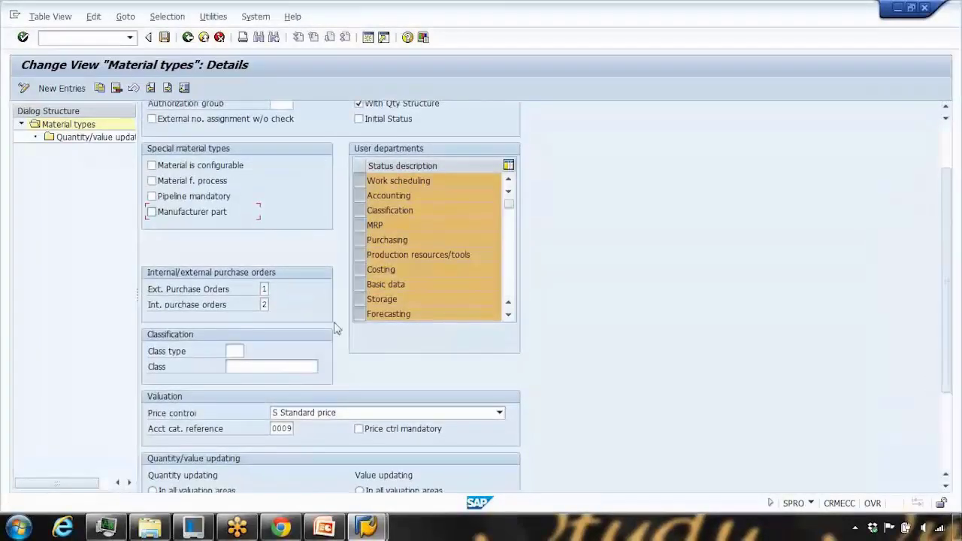
click(264, 289)
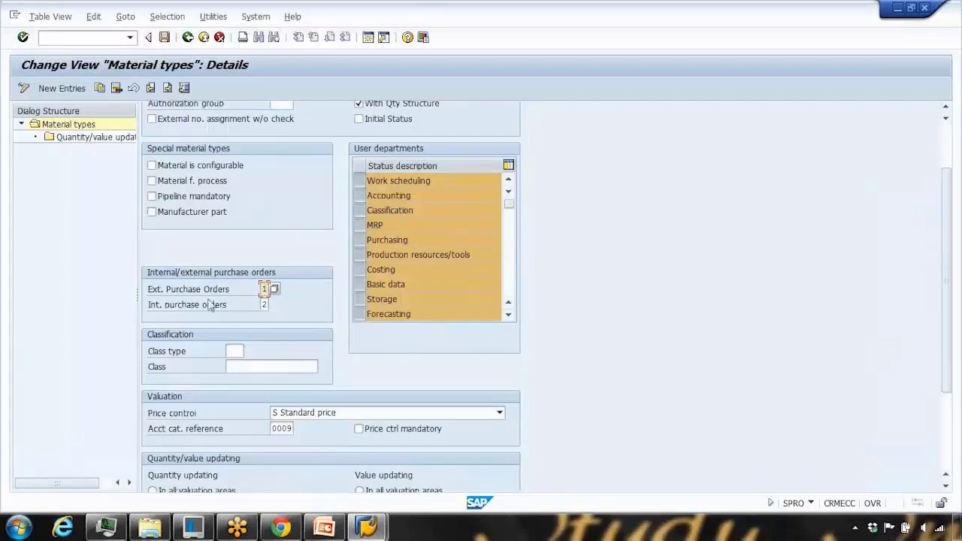
click(274, 289)
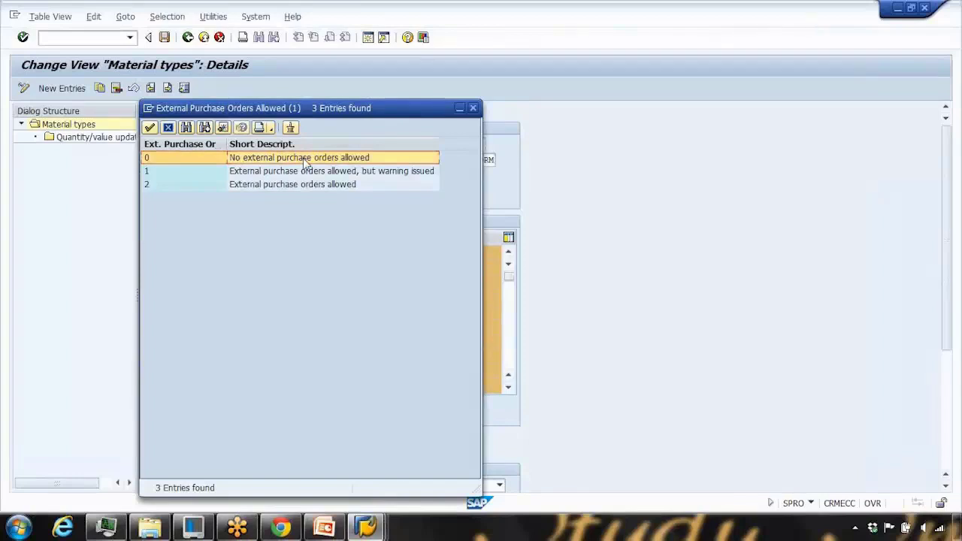
click(286, 174)
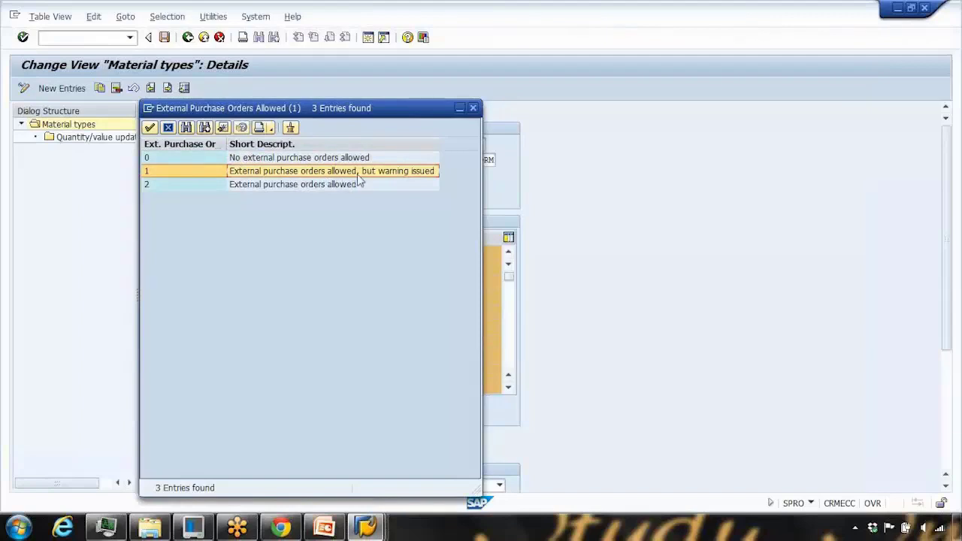
click(262, 186)
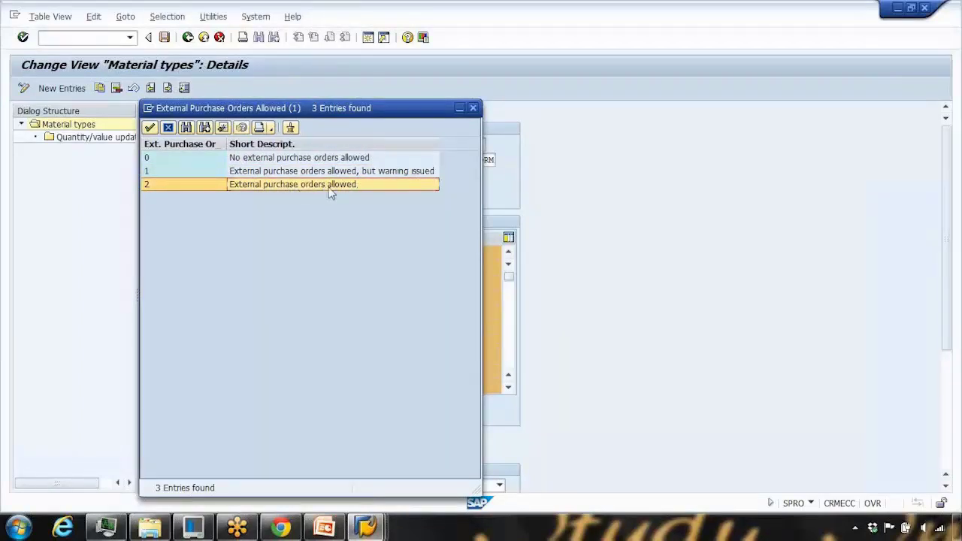
click(297, 161)
click(293, 188)
click(336, 172)
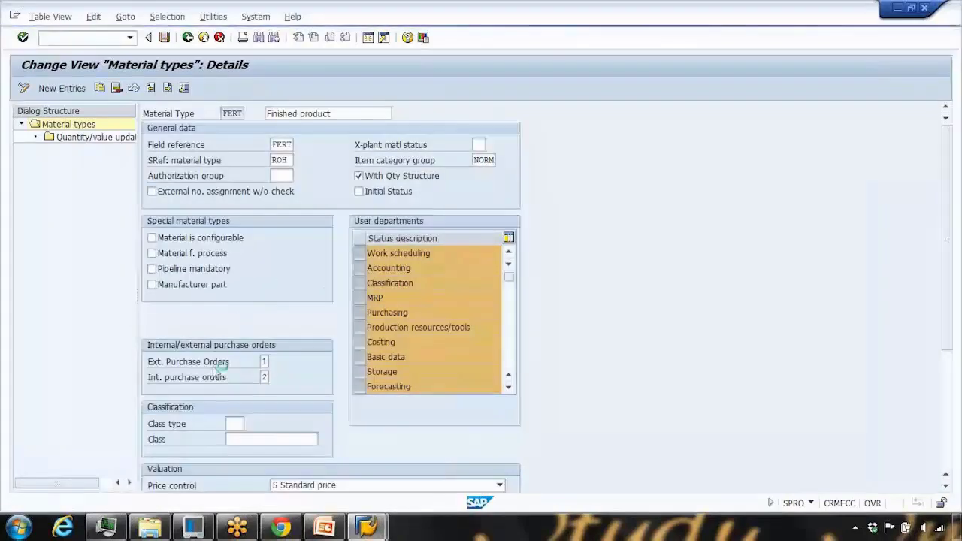
click(265, 376)
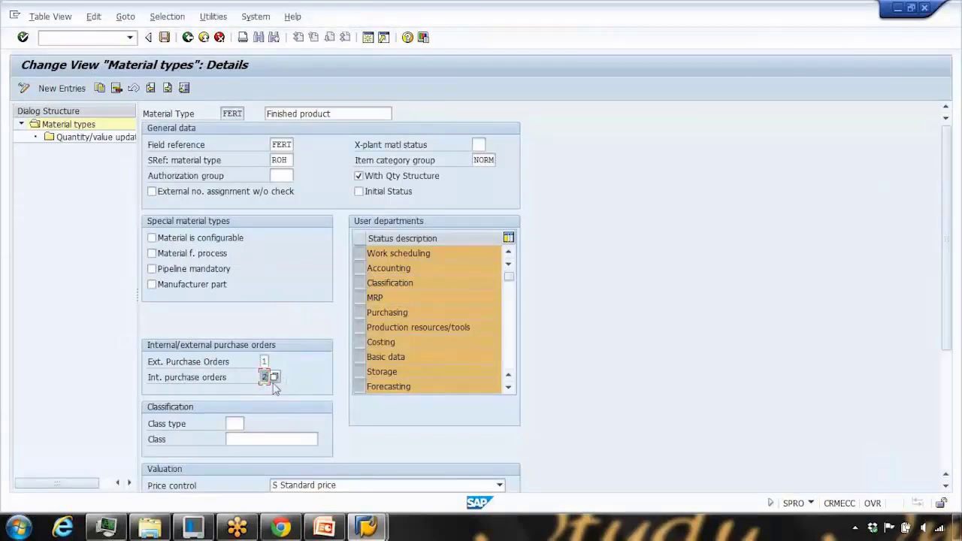
scroll(241, 384, down, 2)
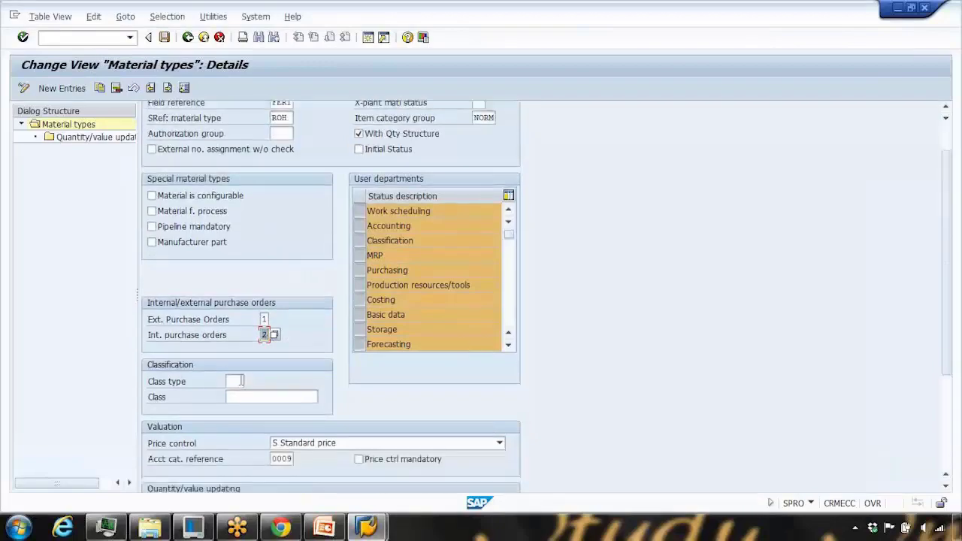